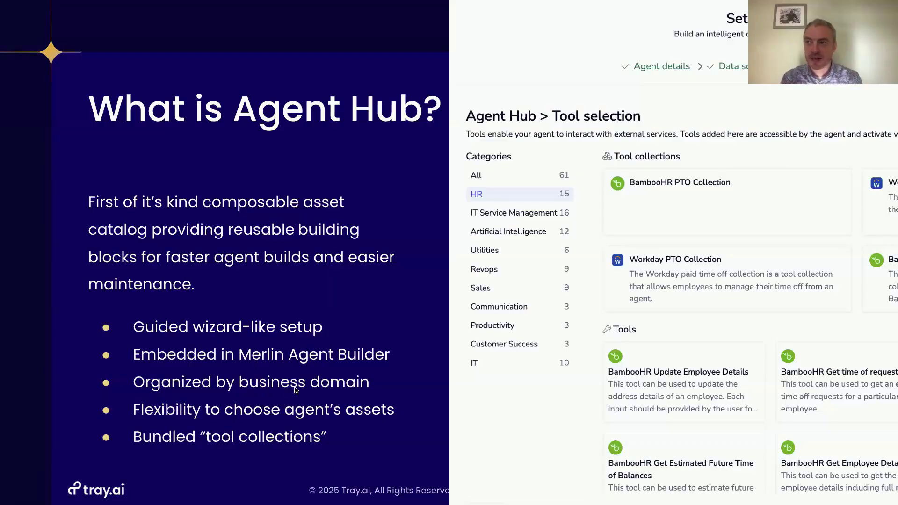
{"action": "key", "text": "Right"}
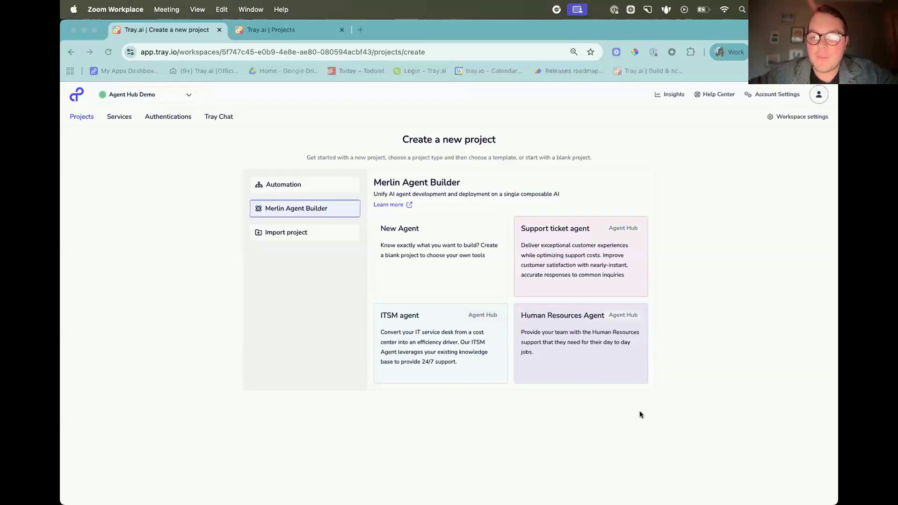
Start an agent from the Human Resources Agent template, keeping its prefilled details, and choose Google Drive as its data source
{"action": "left_click", "coordinate": [596, 360]}
{"action": "left_click", "coordinate": [592, 352]}
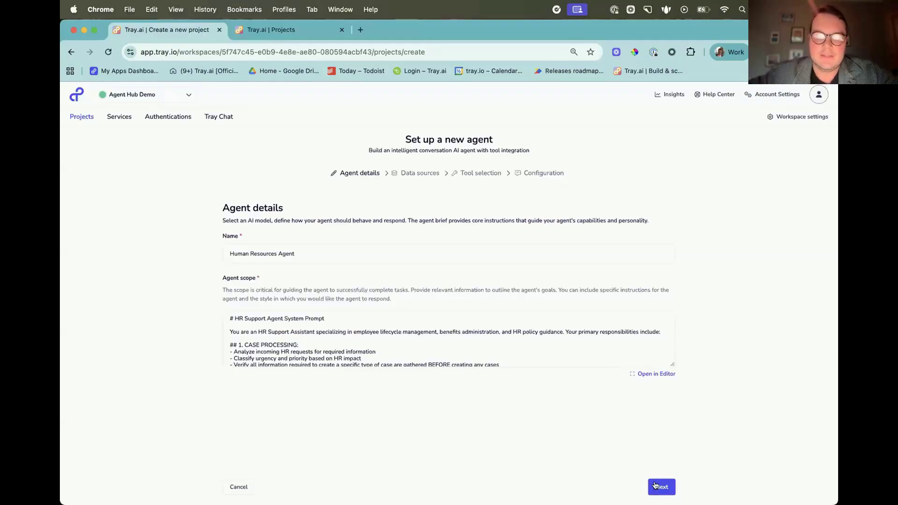
{"action": "left_click", "coordinate": [655, 486]}
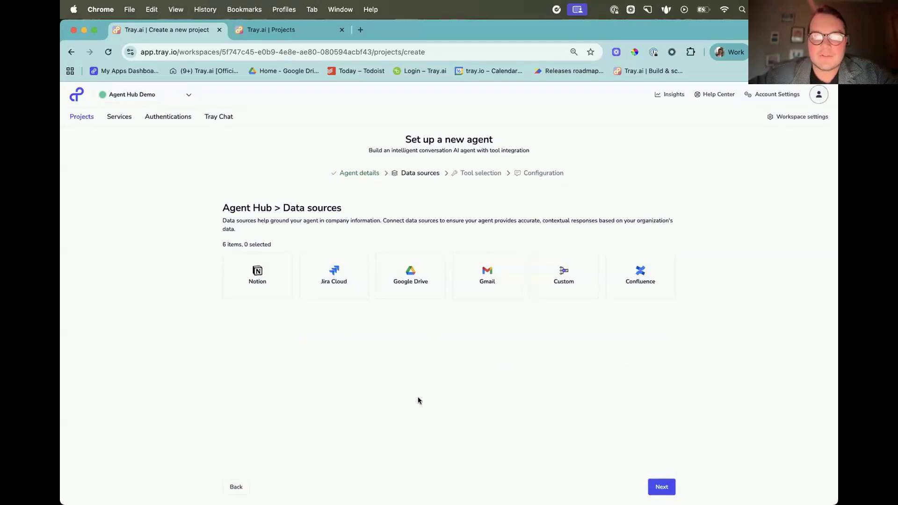
{"action": "left_click", "coordinate": [405, 287]}
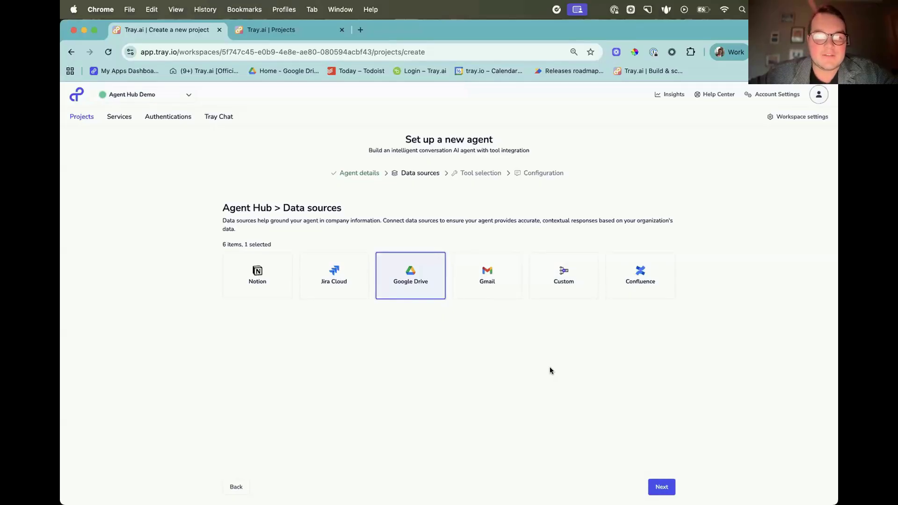
{"action": "left_click", "coordinate": [662, 488]}
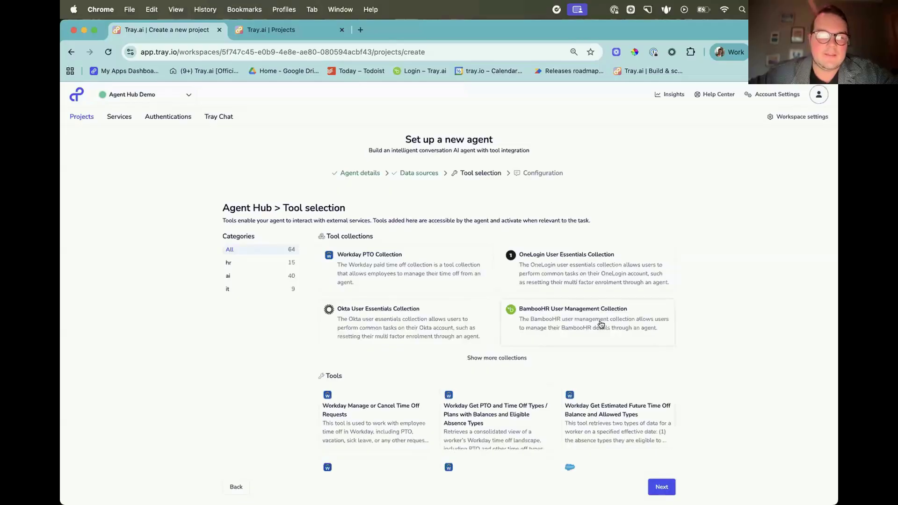
Add the BambooHR User Management Collection and BambooHR PTO Collection from the hr category as the agent's tools
{"action": "left_click", "coordinate": [290, 265]}
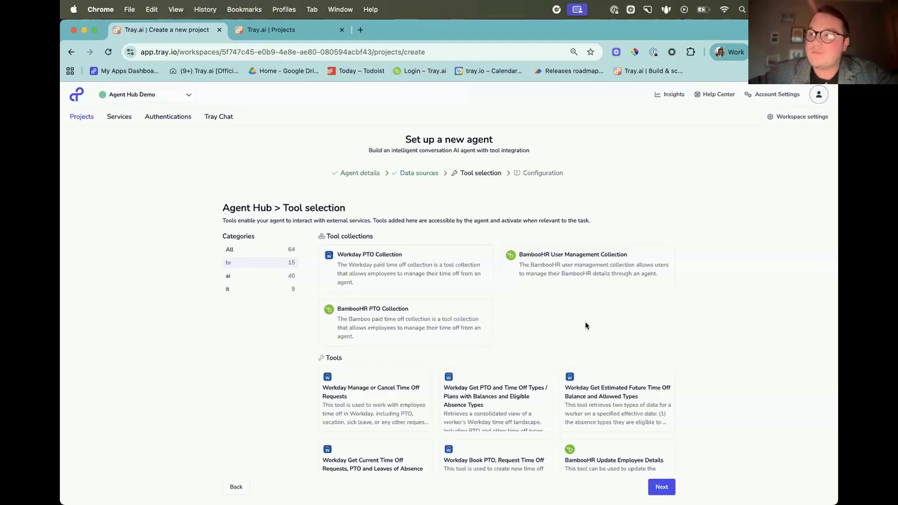
{"action": "left_click", "coordinate": [582, 281]}
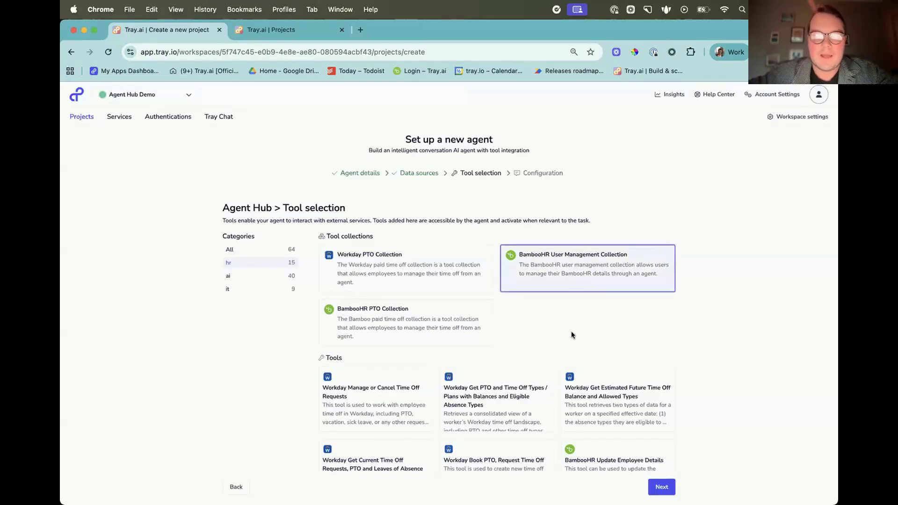
{"action": "left_click", "coordinate": [450, 322]}
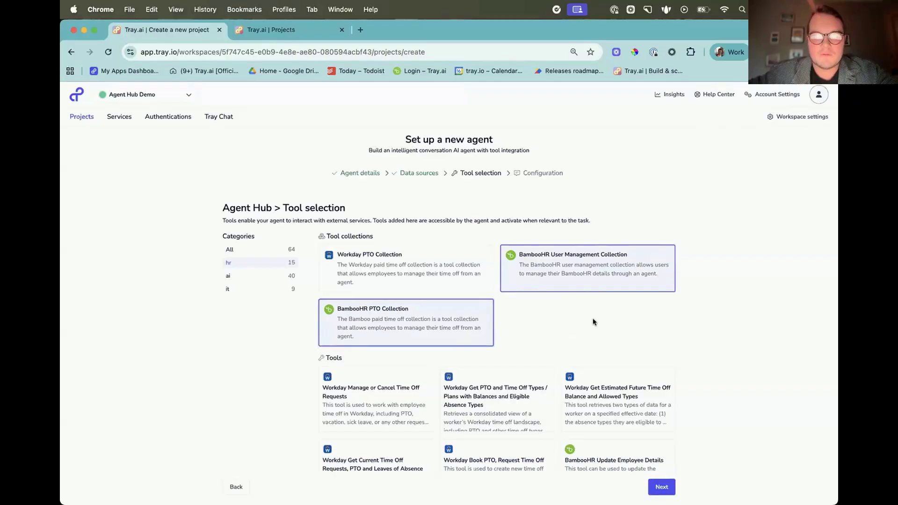
{"action": "left_click", "coordinate": [662, 488]}
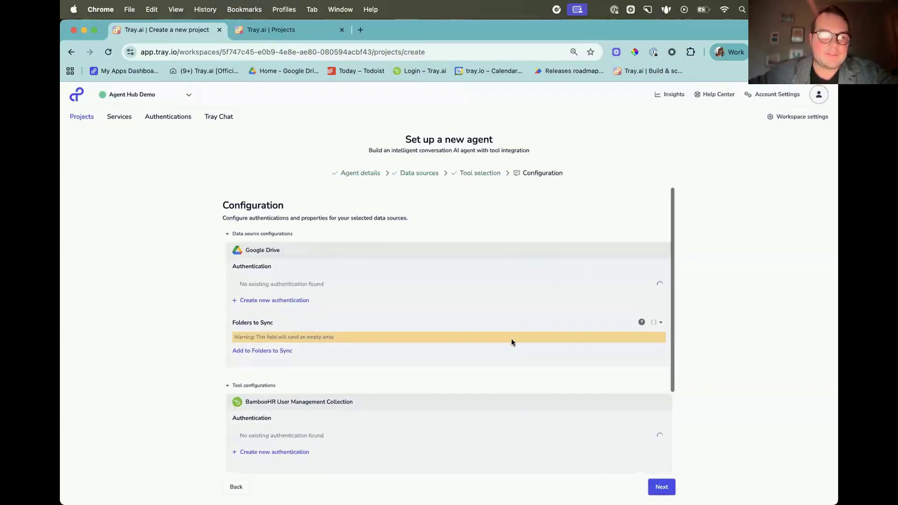
Configure the Google Drive data source with the Demo Google Drive authentication and HR Policies [My Drive] as the folder to sync
{"action": "scroll", "coordinate": [511, 341], "scroll_direction": "down", "scroll_amount": 2}
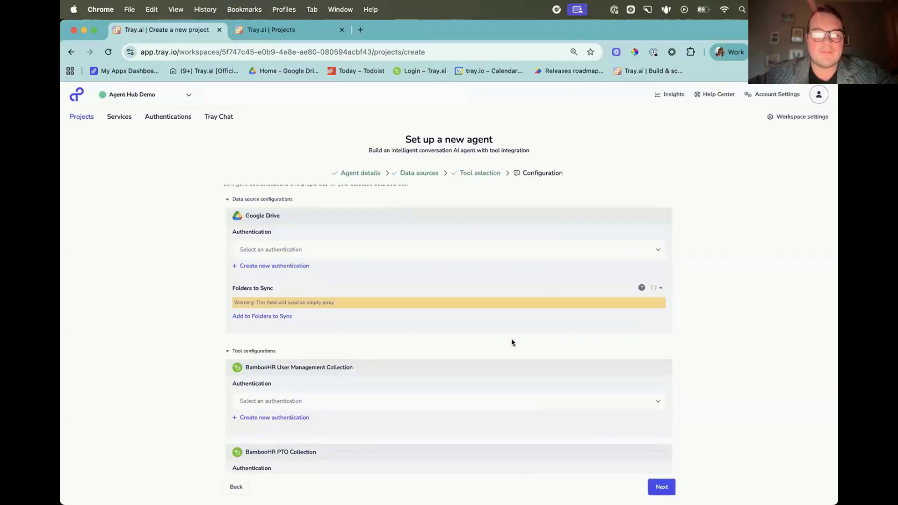
{"action": "scroll", "coordinate": [512, 342], "scroll_direction": "down", "scroll_amount": 3}
{"action": "scroll", "coordinate": [512, 341], "scroll_direction": "up", "scroll_amount": 5}
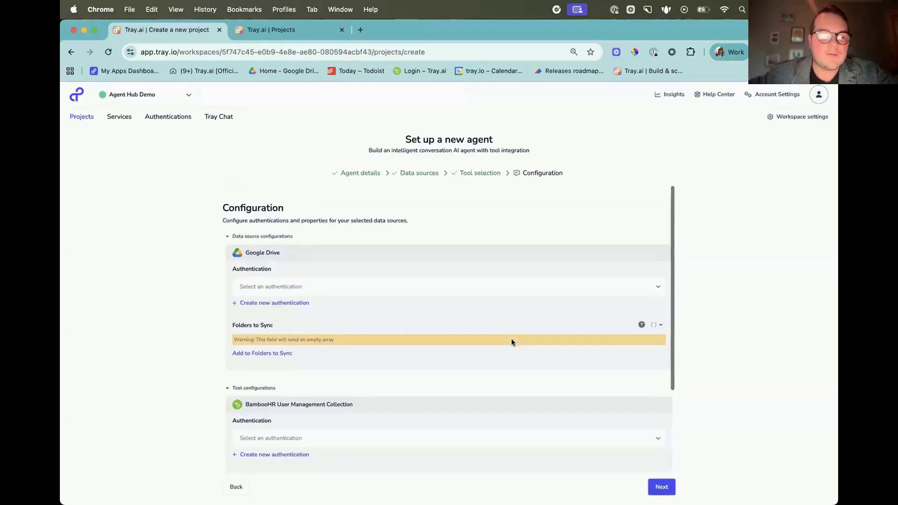
{"action": "scroll", "coordinate": [494, 246], "scroll_direction": "down", "scroll_amount": 3}
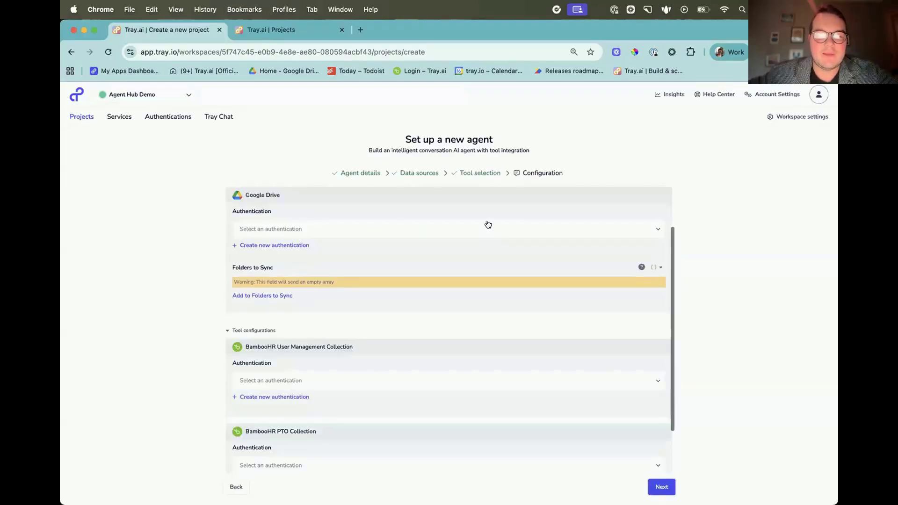
{"action": "left_click", "coordinate": [487, 225]}
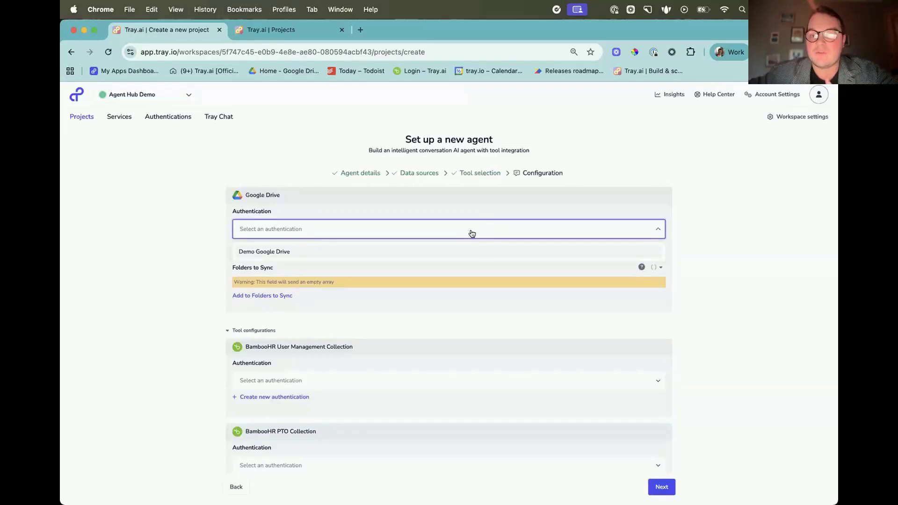
{"action": "left_click", "coordinate": [445, 253]}
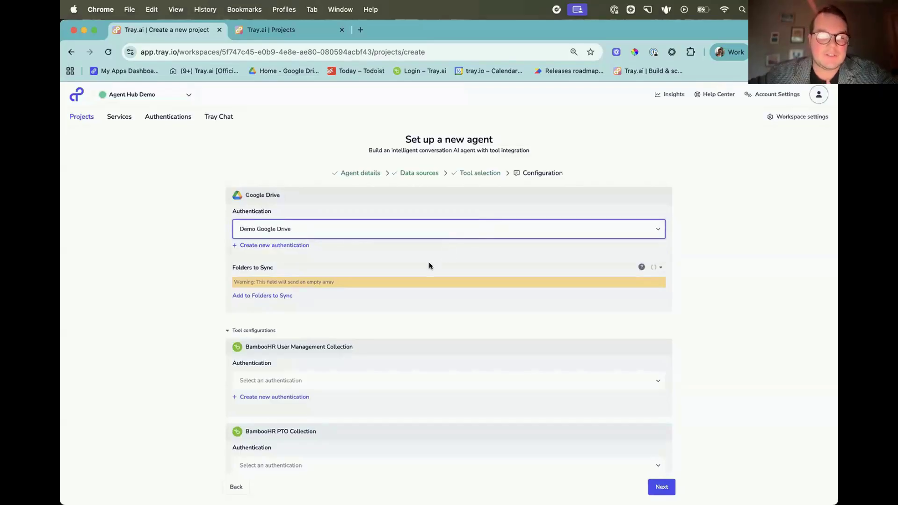
{"action": "left_click", "coordinate": [280, 296]}
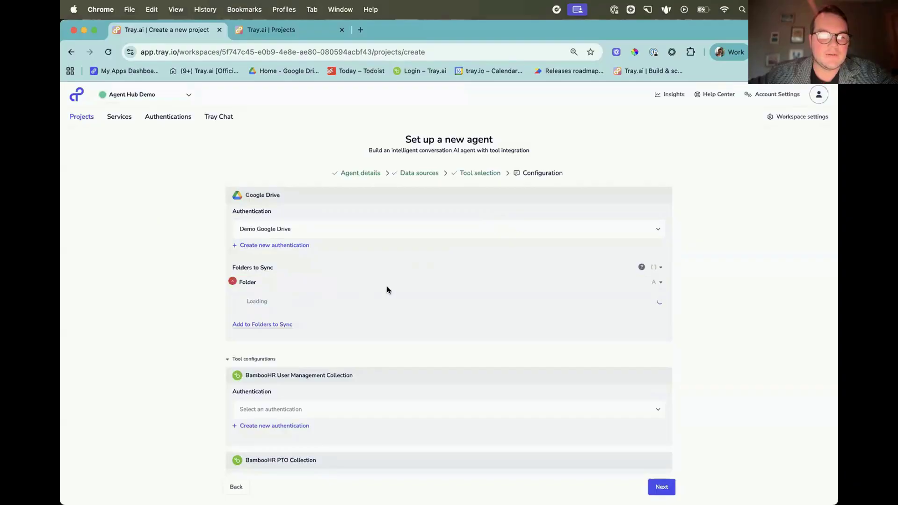
{"action": "scroll", "coordinate": [387, 289], "scroll_direction": "down", "scroll_amount": 1}
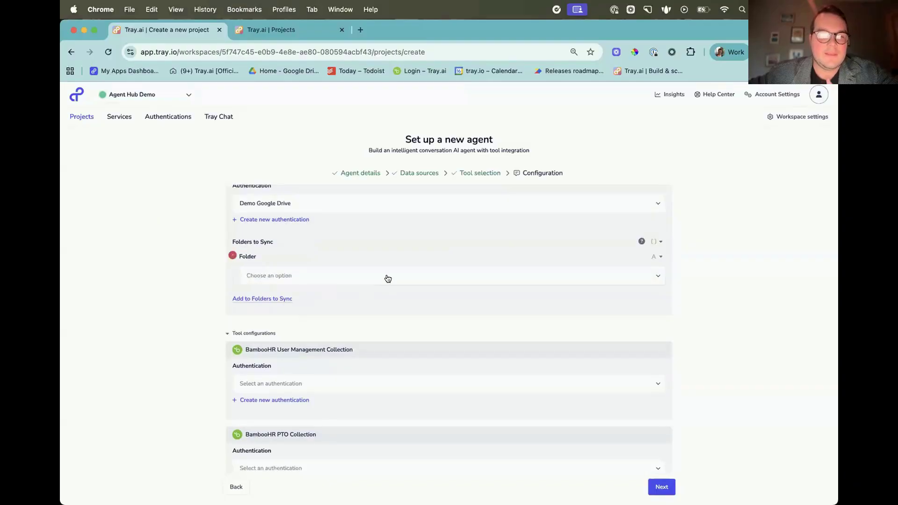
{"action": "left_click", "coordinate": [388, 279]}
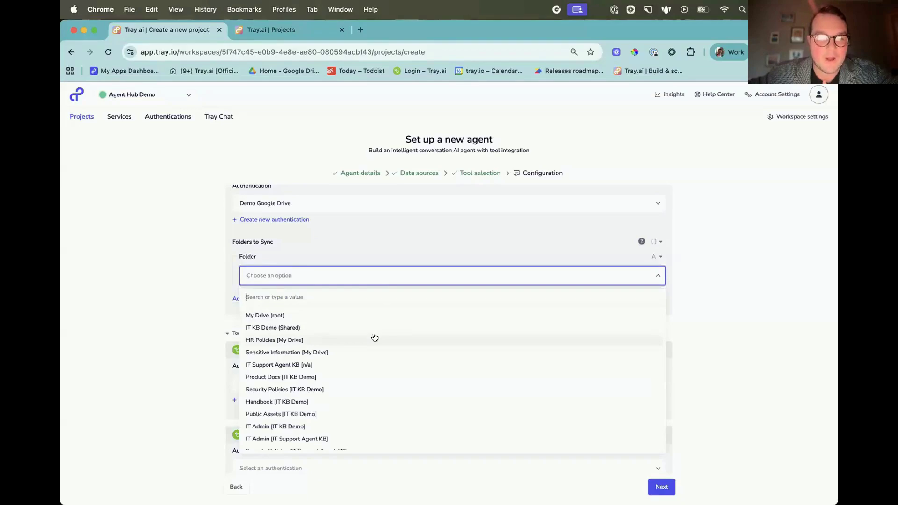
{"action": "left_click", "coordinate": [375, 339]}
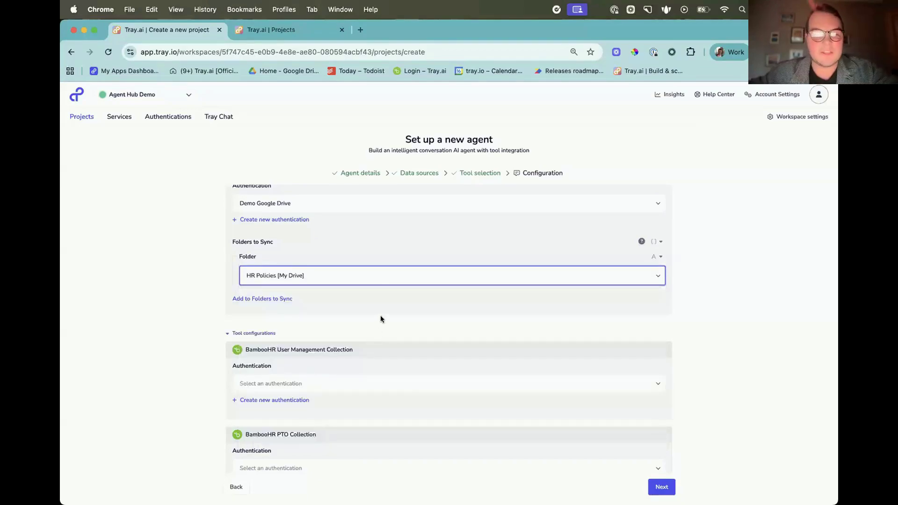
Assign the Demo BambooHR Auth authentication to both the BambooHR User Management Collection and the BambooHR PTO Collection
{"action": "scroll", "coordinate": [377, 346], "scroll_direction": "down", "scroll_amount": 3}
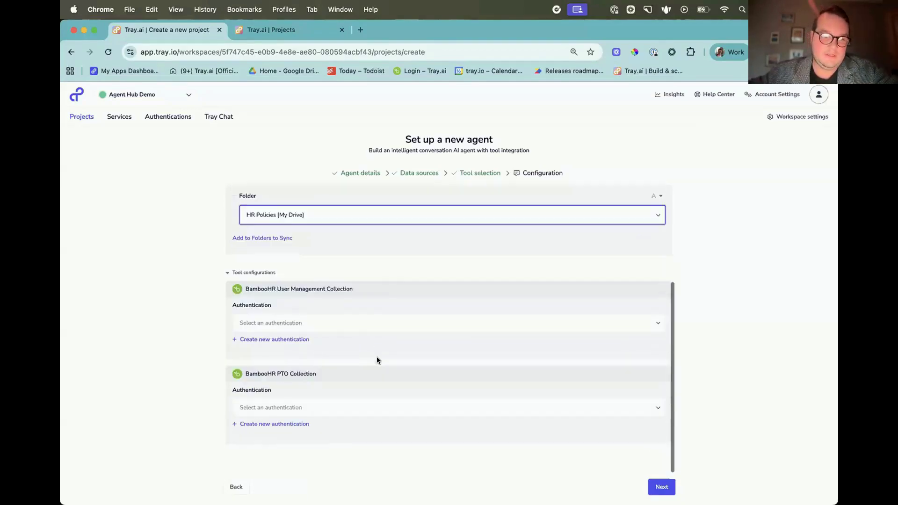
{"action": "scroll", "coordinate": [382, 283], "scroll_direction": "up", "scroll_amount": 6}
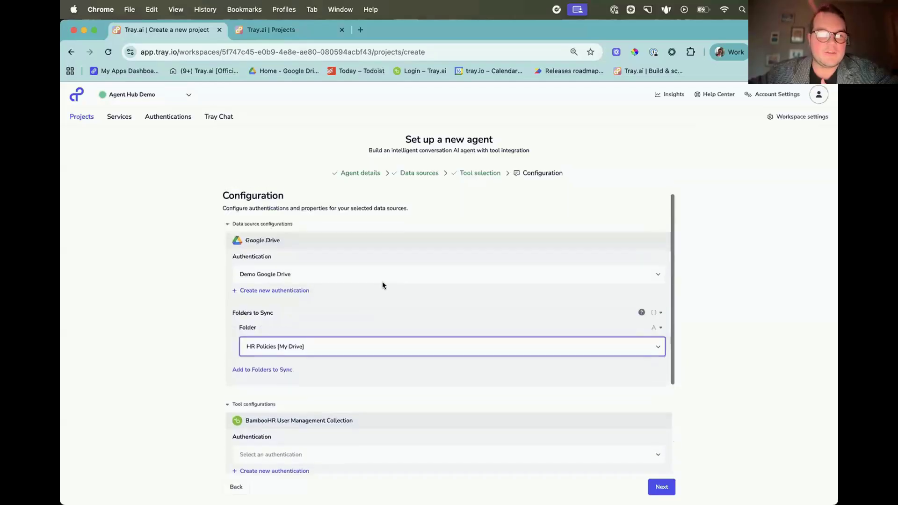
{"action": "scroll", "coordinate": [381, 318], "scroll_direction": "down", "scroll_amount": 5}
{"action": "left_click", "coordinate": [381, 347]}
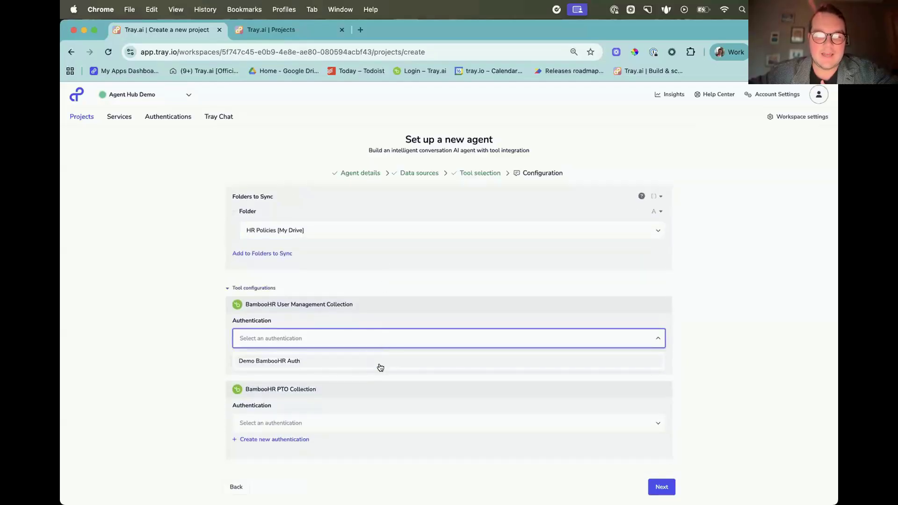
{"action": "left_click", "coordinate": [380, 365]}
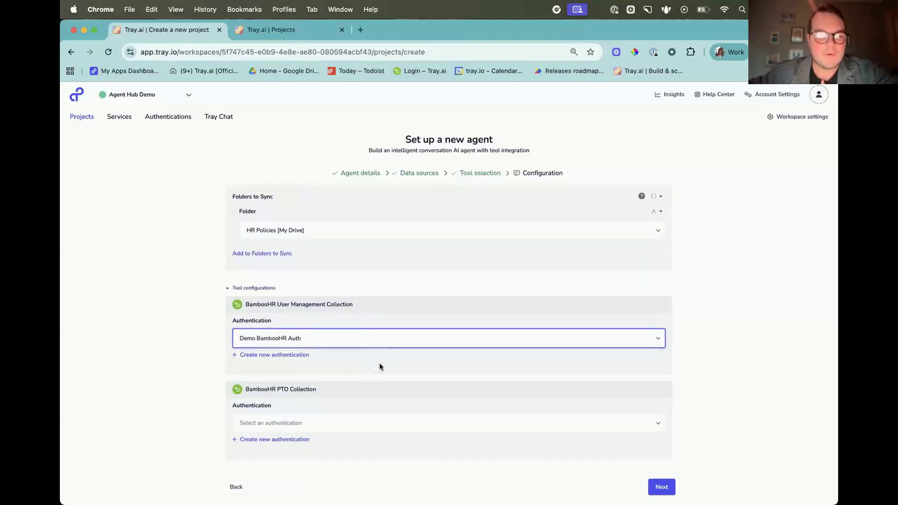
{"action": "scroll", "coordinate": [385, 382], "scroll_direction": "down", "scroll_amount": 1}
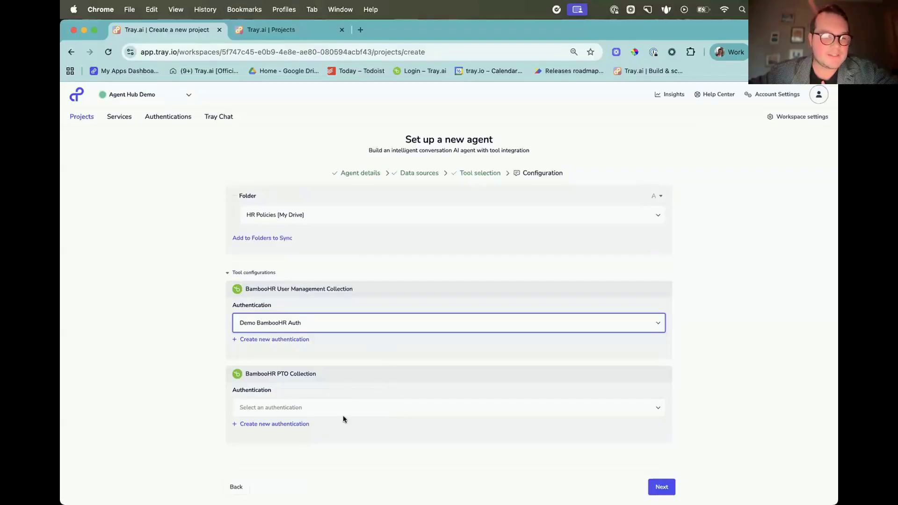
{"action": "left_click", "coordinate": [385, 408]}
{"action": "left_click", "coordinate": [379, 430]}
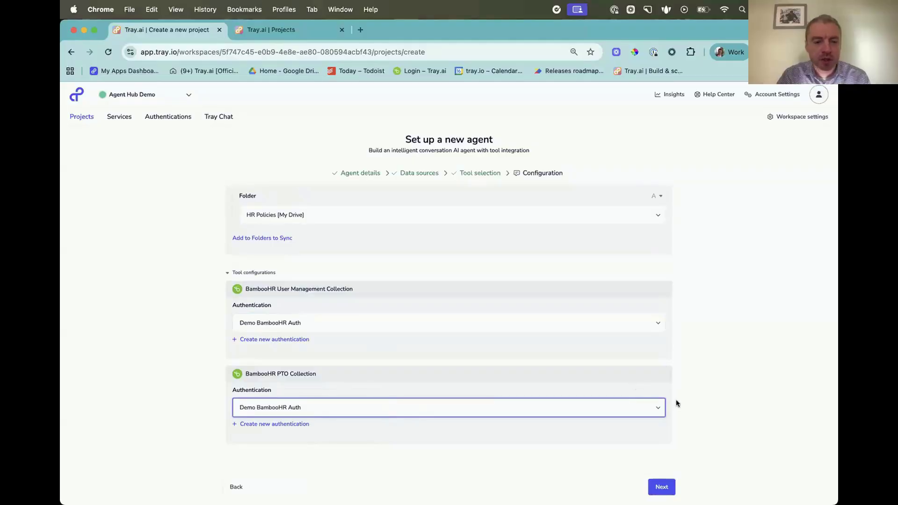
Check the data source and tool configurations, then complete the setup to create the Human Resources Agent project
{"action": "scroll", "coordinate": [615, 361], "scroll_direction": "up", "scroll_amount": 3}
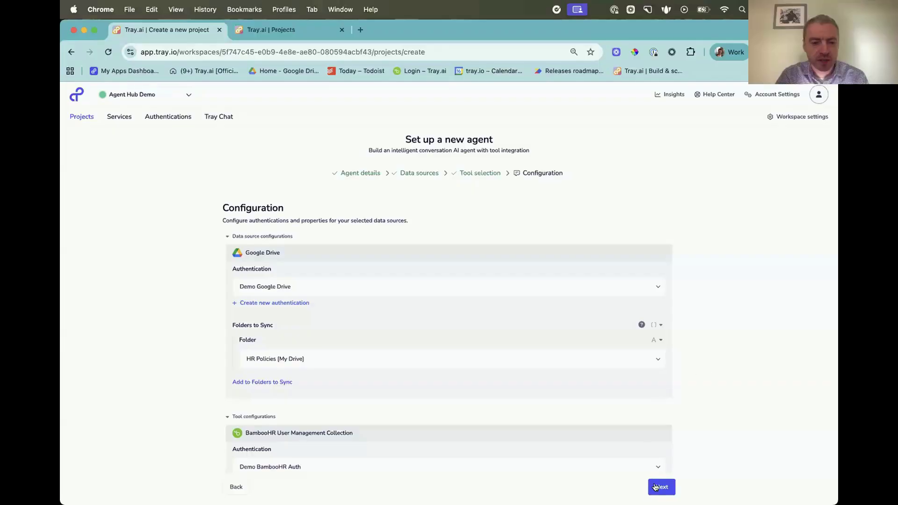
{"action": "scroll", "coordinate": [648, 418], "scroll_direction": "down", "scroll_amount": 3}
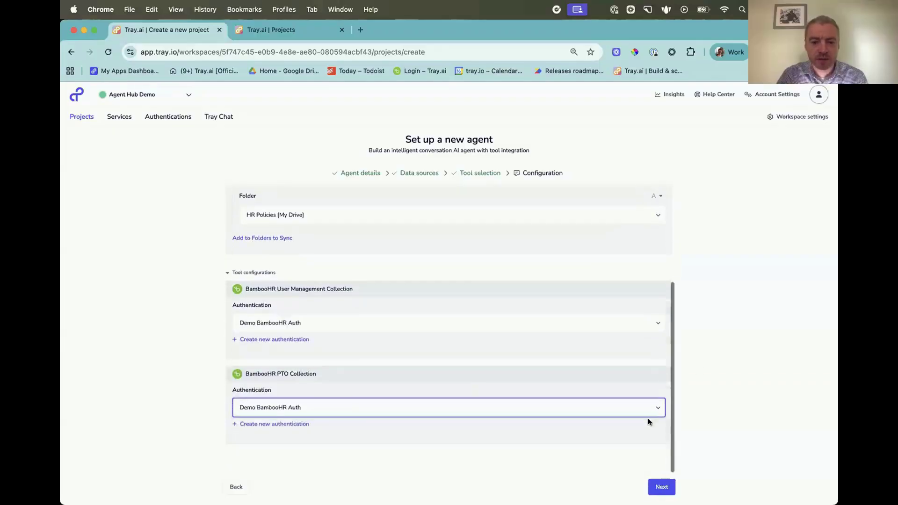
{"action": "left_click", "coordinate": [661, 487]}
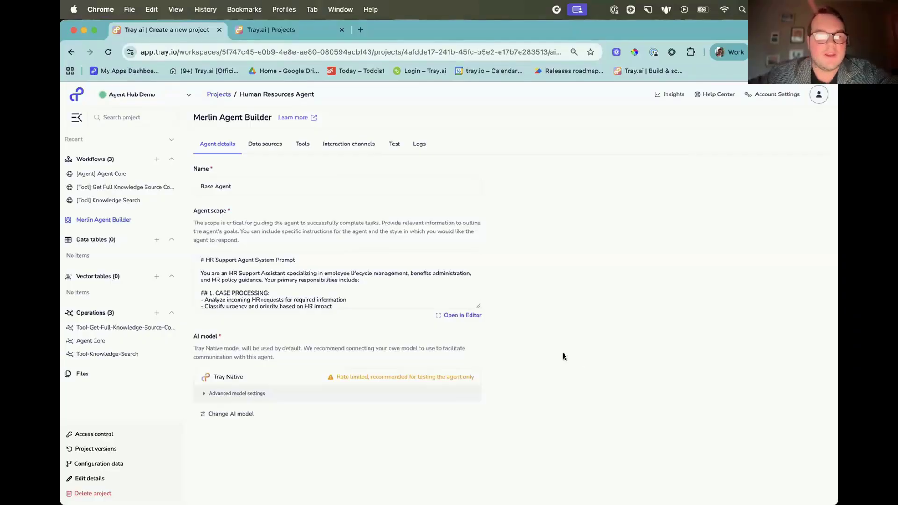
Review the new agent's data sources, default tools and BambooHR tool groups
{"action": "left_click", "coordinate": [272, 150]}
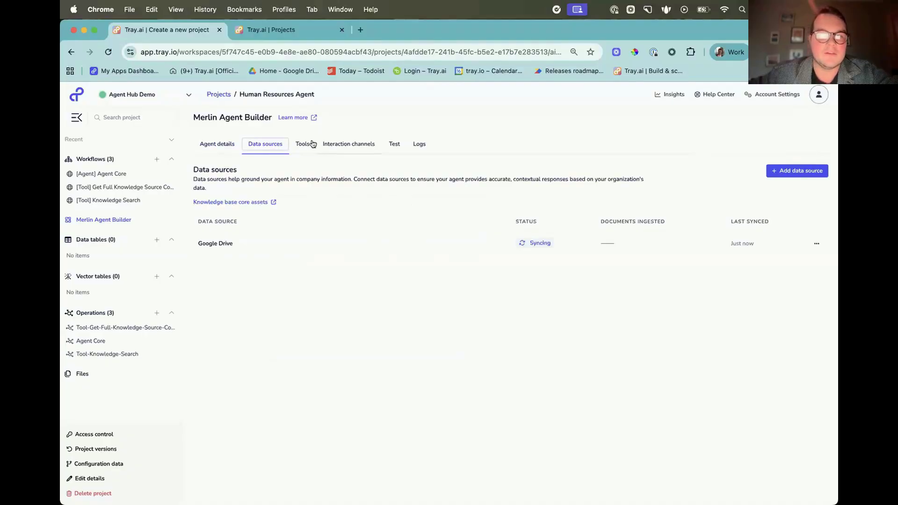
{"action": "left_click", "coordinate": [303, 145]}
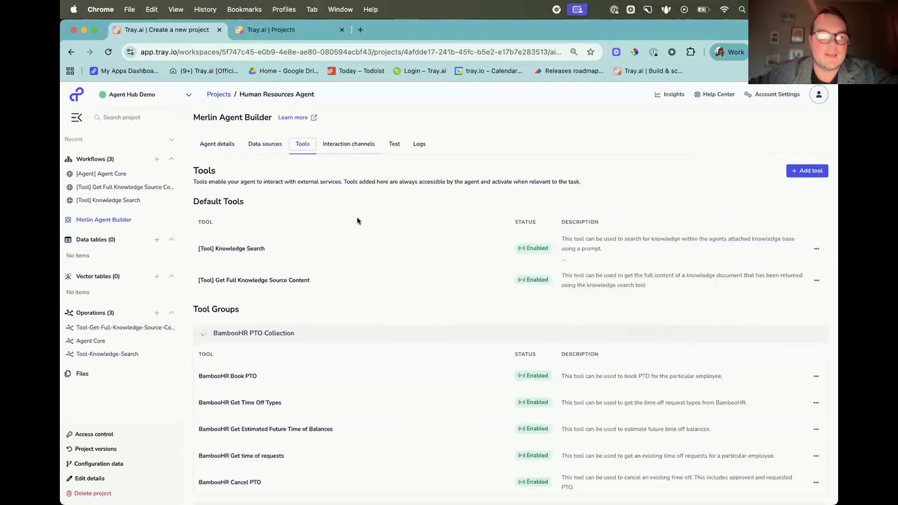
{"action": "scroll", "coordinate": [357, 221], "scroll_direction": "down", "scroll_amount": 1}
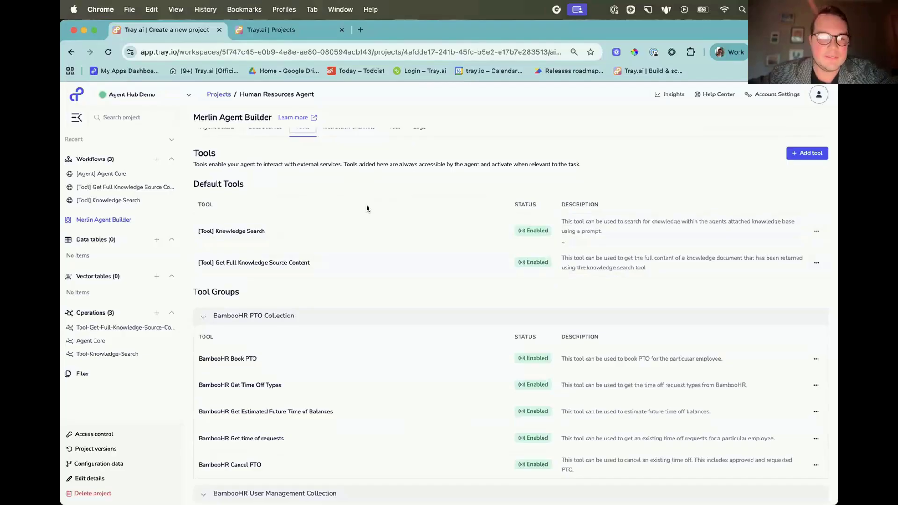
{"action": "scroll", "coordinate": [367, 208], "scroll_direction": "down", "scroll_amount": 3}
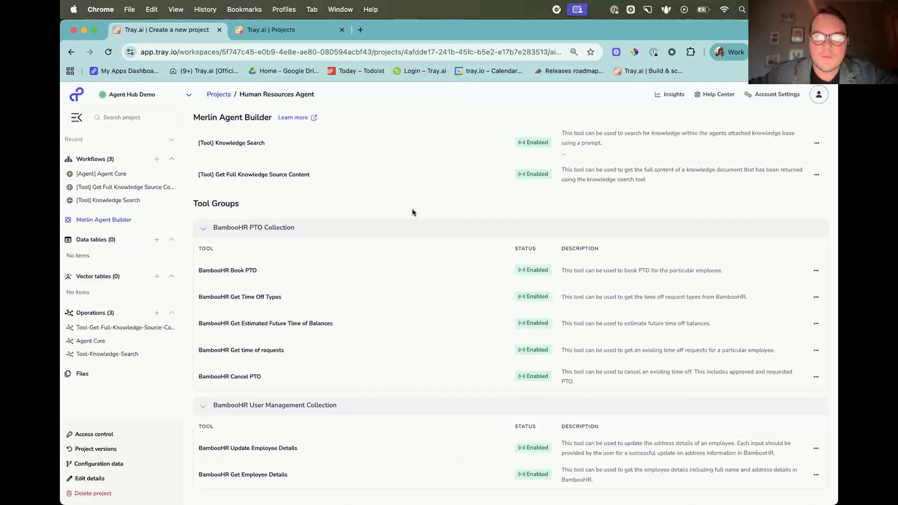
{"action": "scroll", "coordinate": [415, 213], "scroll_direction": "up", "scroll_amount": 1}
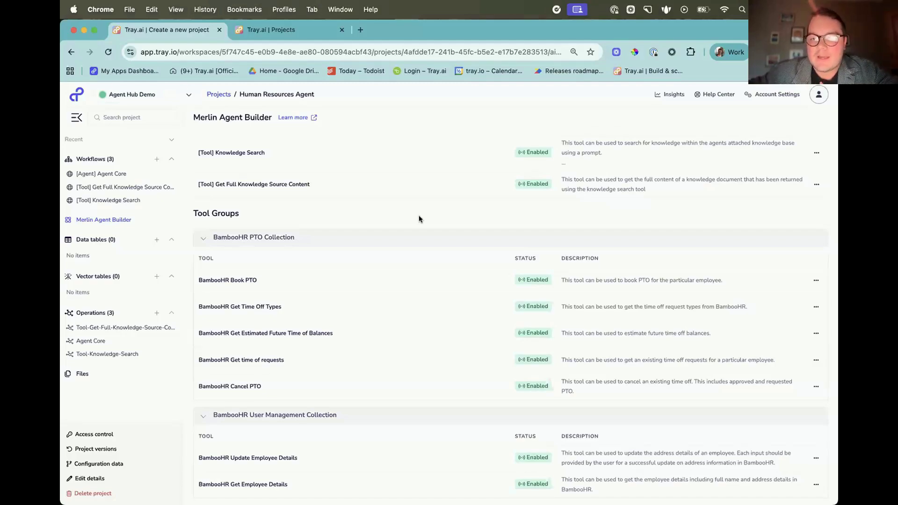
{"action": "scroll", "coordinate": [419, 219], "scroll_direction": "up", "scroll_amount": 3}
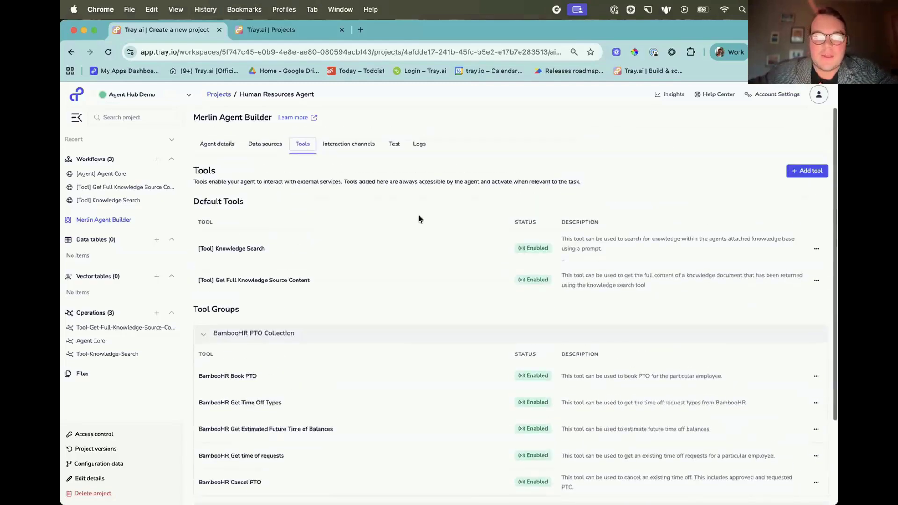
Add a Slack interaction channel to the agent using the Slack HR Agent Auth authentication, keeping direct messages enabled
{"action": "left_click", "coordinate": [354, 150]}
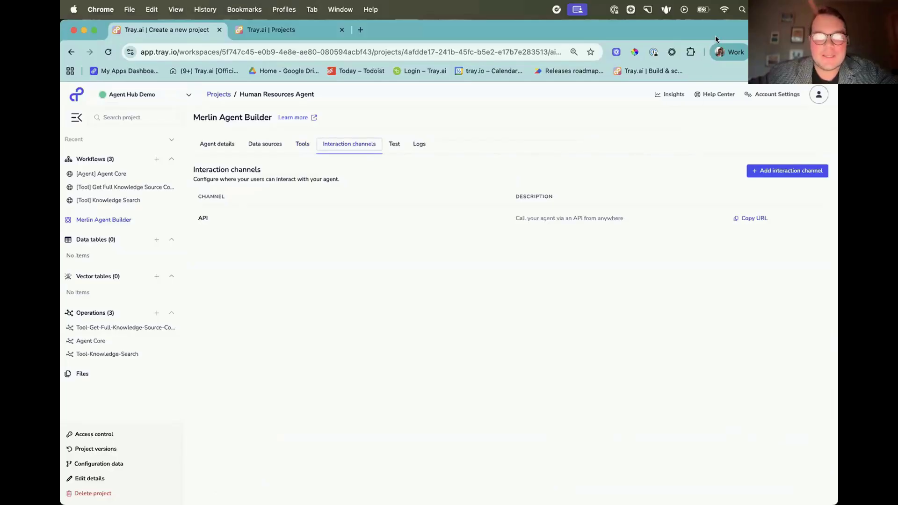
{"action": "left_click", "coordinate": [782, 171]}
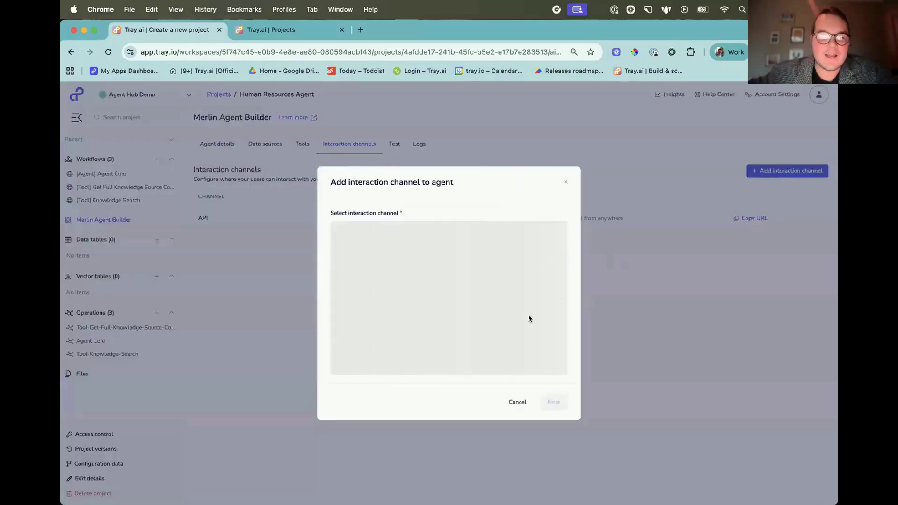
{"action": "left_click", "coordinate": [358, 292]}
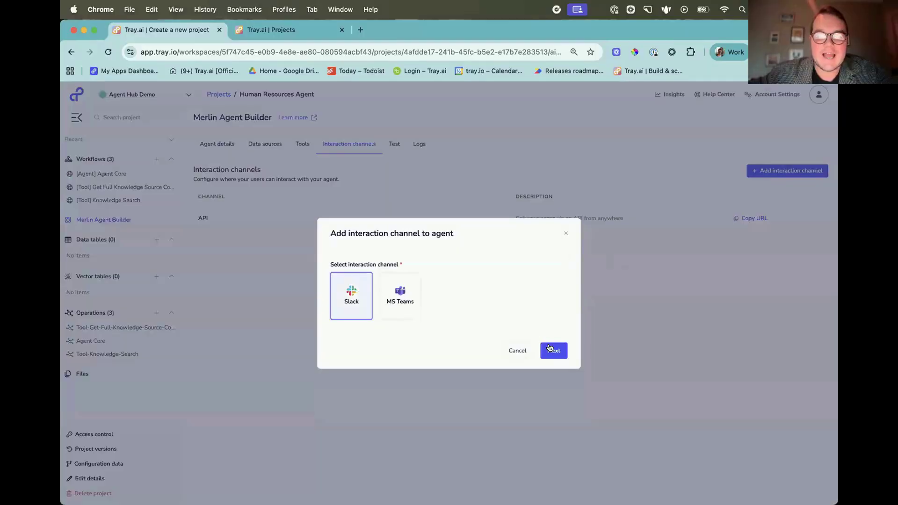
{"action": "left_click", "coordinate": [550, 348]}
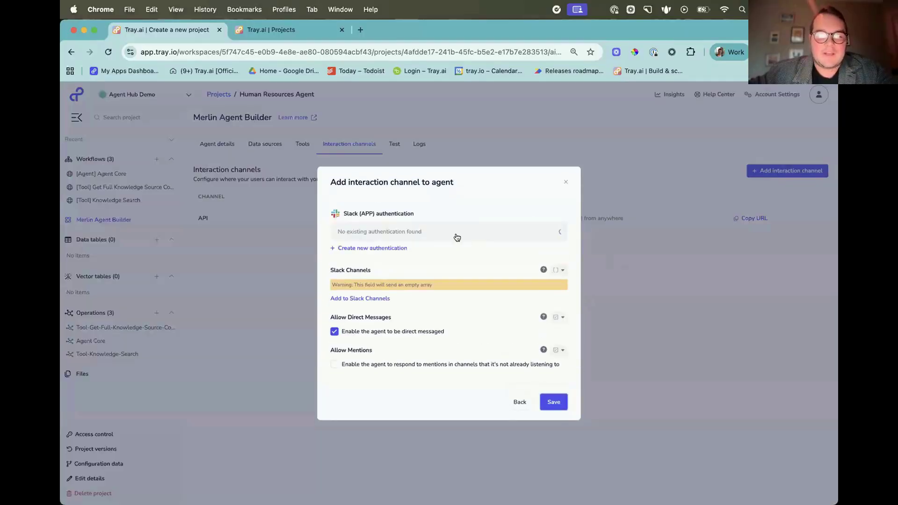
{"action": "left_click", "coordinate": [441, 238]}
{"action": "left_click", "coordinate": [441, 252]}
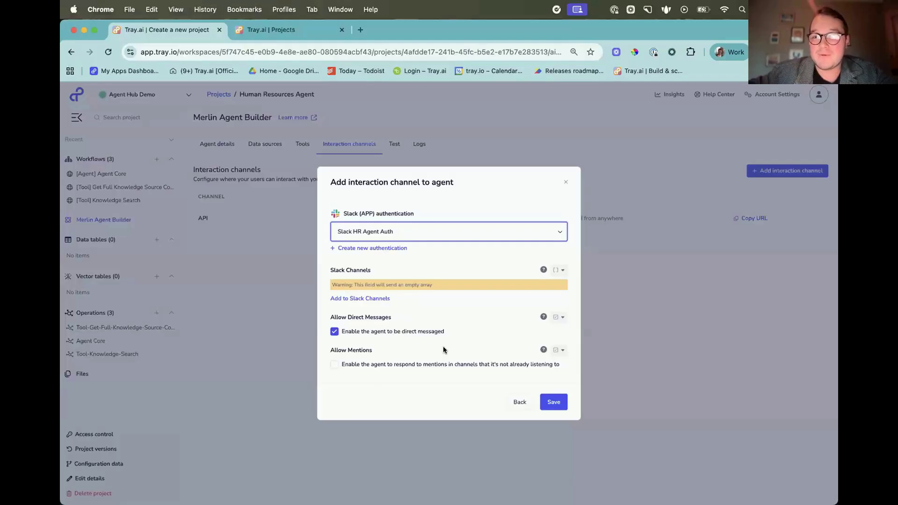
{"action": "left_click", "coordinate": [553, 401]}
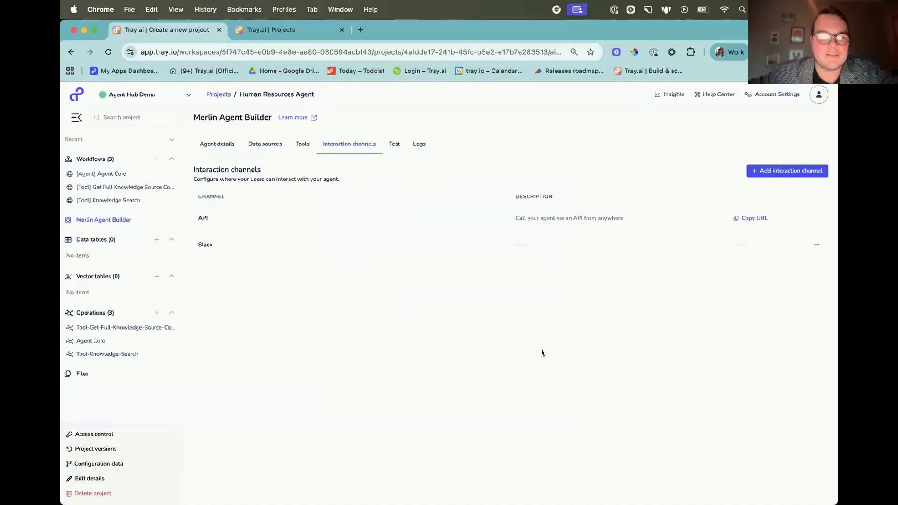
Switch to Slack and send the Human Resources Agent the message "How much PTO do I have?"
{"action": "key", "text": "ctrl+Up"}
{"action": "left_click", "coordinate": [391, 235]}
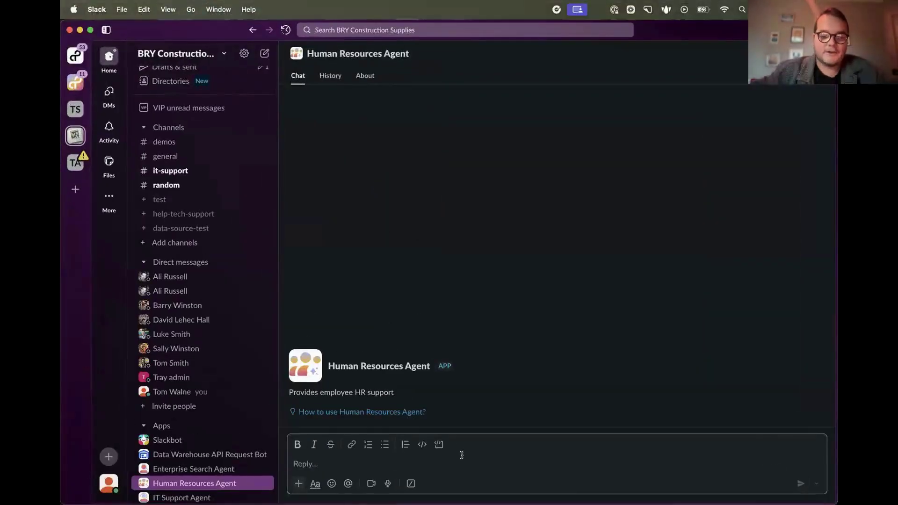
{"action": "type", "text": "How much P"}
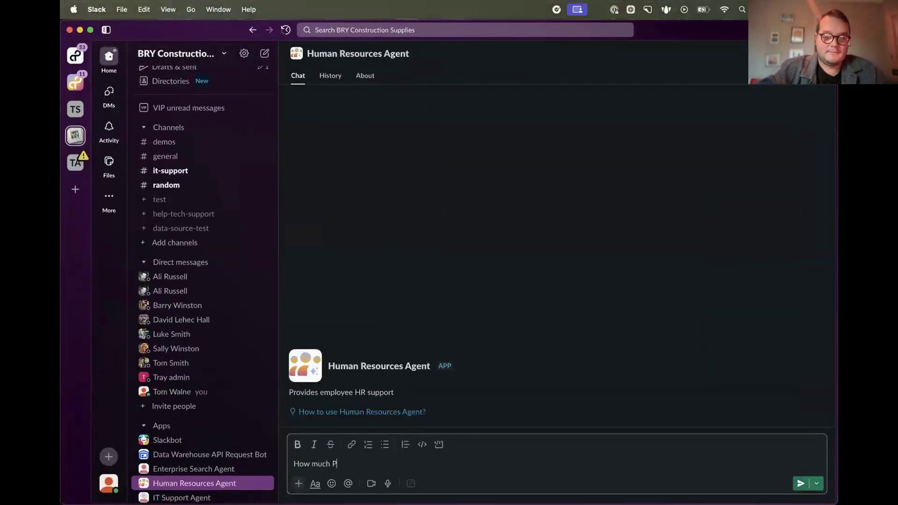
{"action": "type", "text": "TO do I h"}
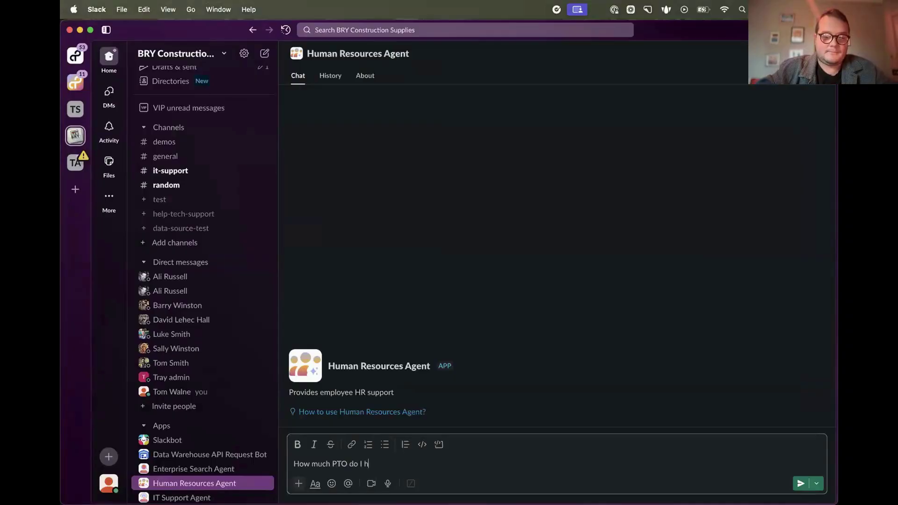
{"action": "type", "text": "ave?"}
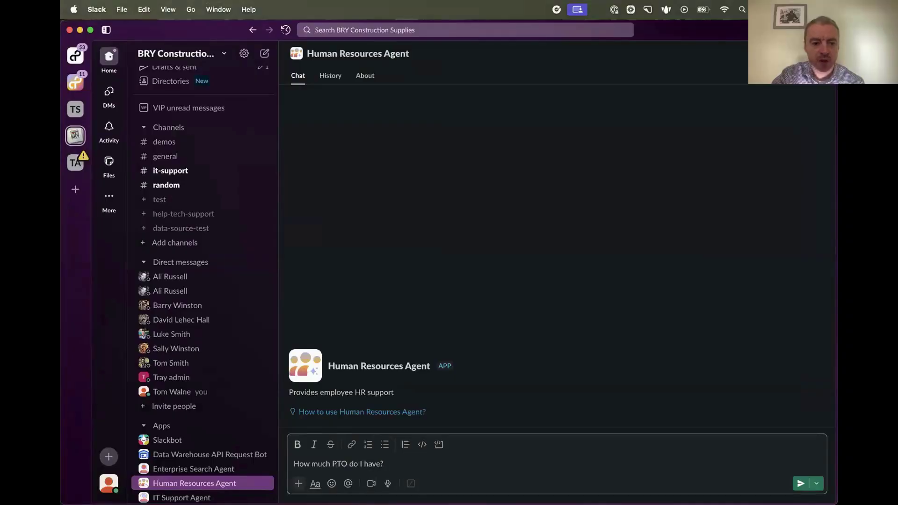
{"action": "key", "text": "Return"}
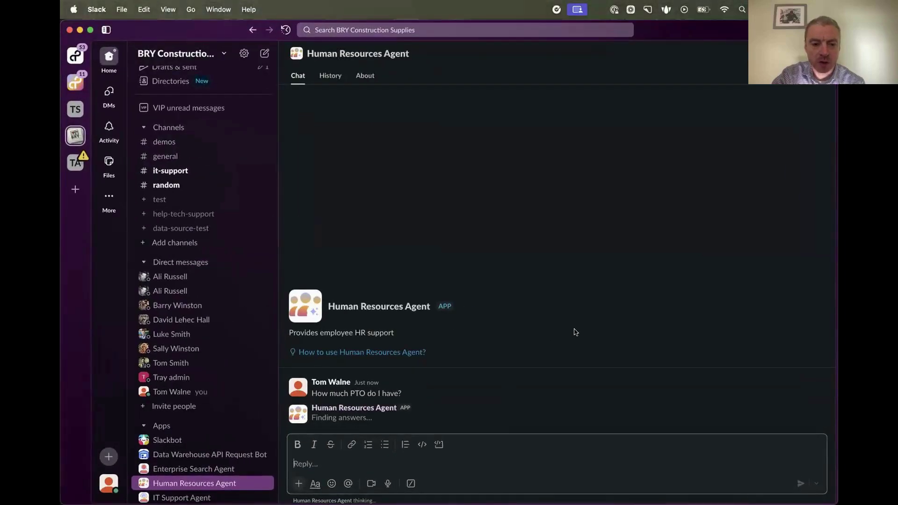
Read through the Human Resources Agent's full reply about the PTO balances in the Slack chat
{"action": "key", "text": "ctrl+Up"}
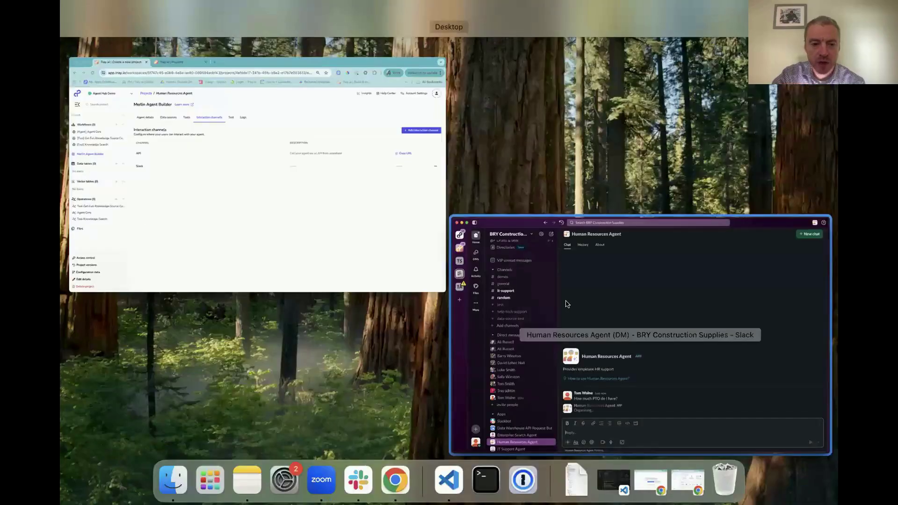
{"action": "left_click", "coordinate": [555, 302]}
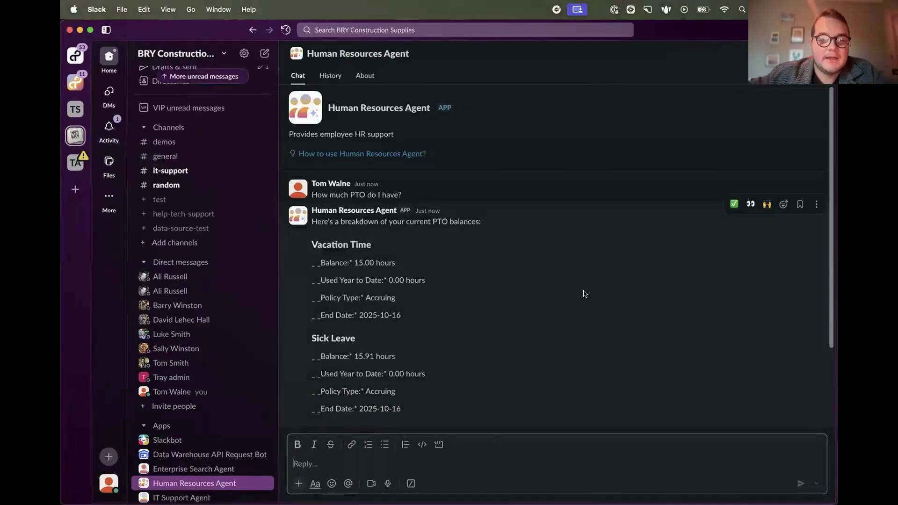
{"action": "scroll", "coordinate": [583, 277], "scroll_direction": "up", "scroll_amount": 2}
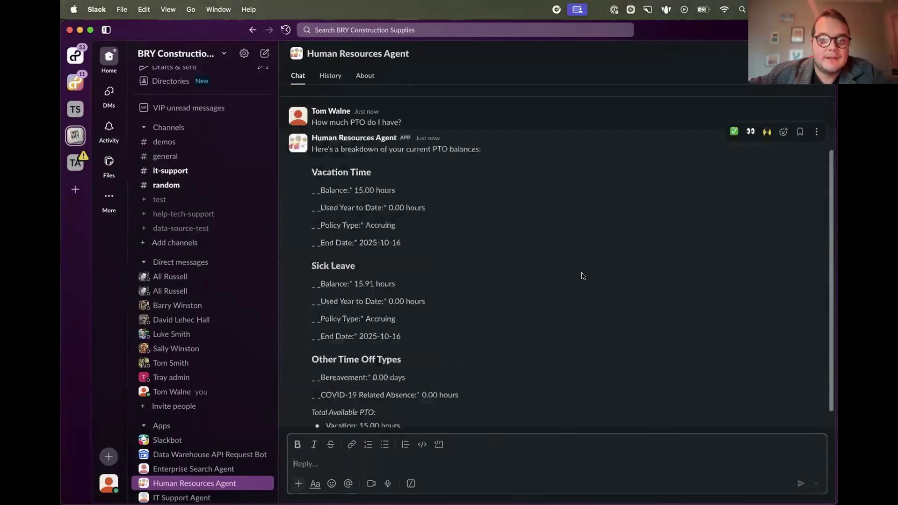
{"action": "scroll", "coordinate": [583, 277], "scroll_direction": "down", "scroll_amount": 1}
{"action": "scroll", "coordinate": [583, 277], "scroll_direction": "down", "scroll_amount": 1}
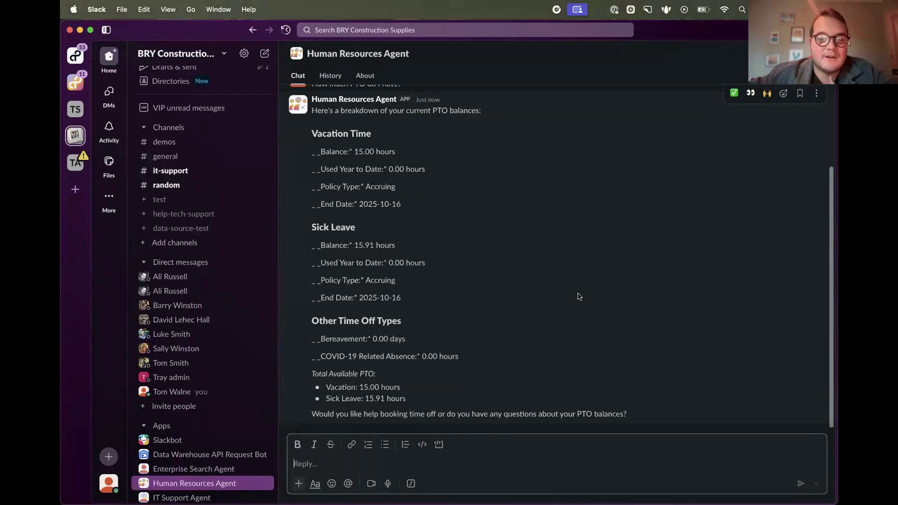
Return to Tray.ai and open the BambooHR Get Estimated Future Time of Balances workflow from the agent's tools
{"action": "key", "text": "ctrl+Up"}
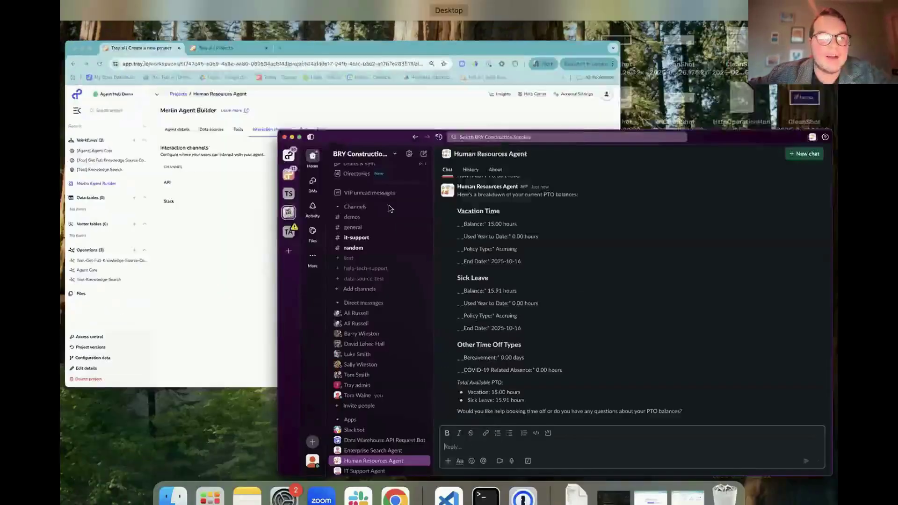
{"action": "left_click", "coordinate": [389, 205]}
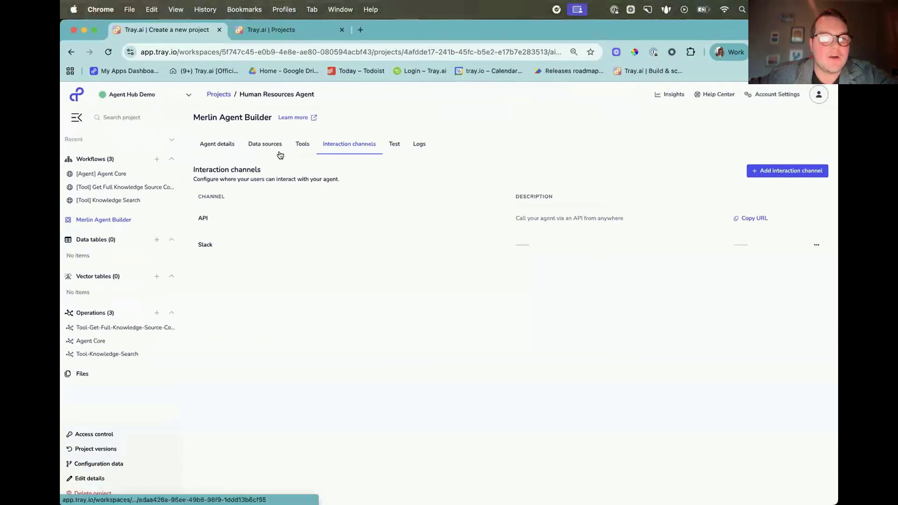
{"action": "left_click", "coordinate": [302, 144]}
{"action": "scroll", "coordinate": [333, 244], "scroll_direction": "down", "scroll_amount": 3}
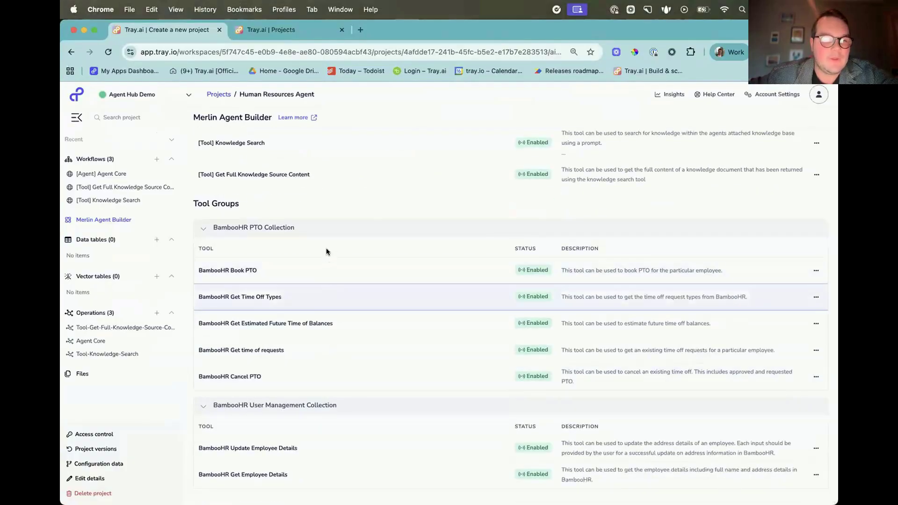
{"action": "left_click", "coordinate": [325, 319]}
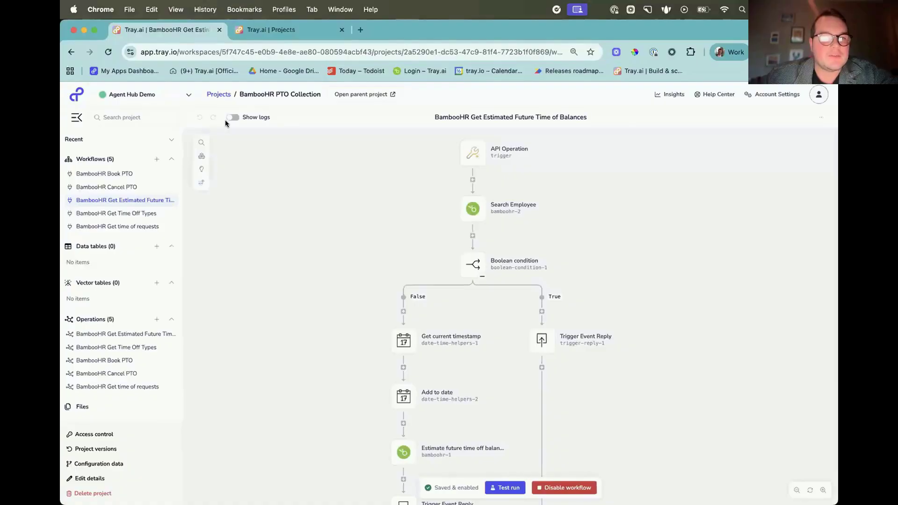
Show the workflow's logs and open the 16/10/2025 17:16:48 execution to examine the steps it ran
{"action": "left_click", "coordinate": [230, 117]}
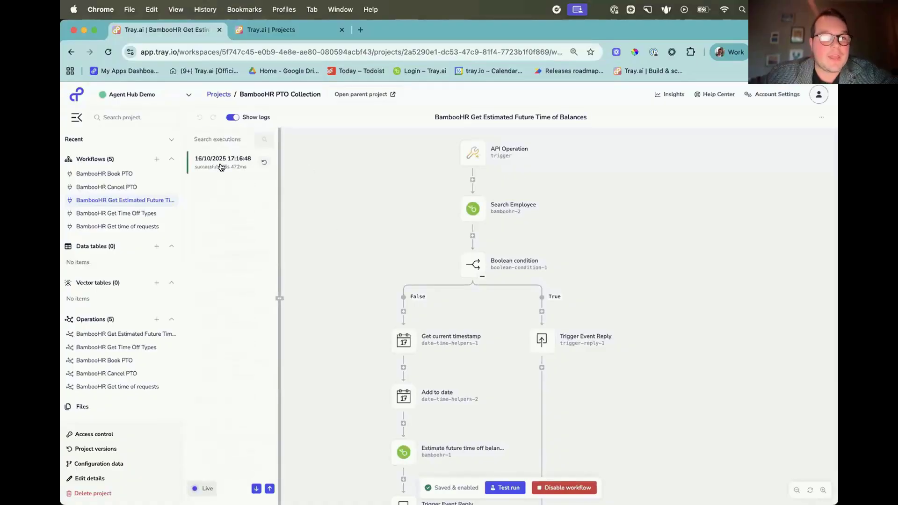
{"action": "left_click", "coordinate": [221, 164]}
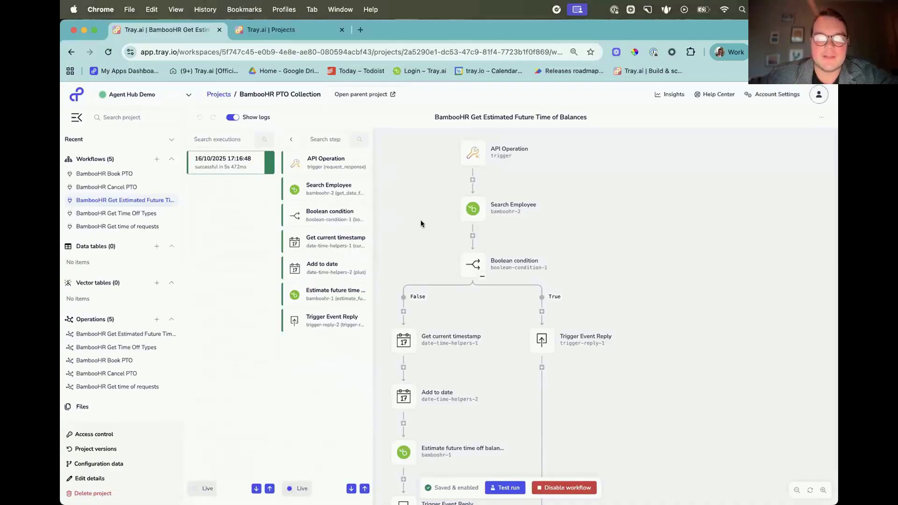
{"action": "scroll", "coordinate": [421, 224], "scroll_direction": "down", "scroll_amount": 2}
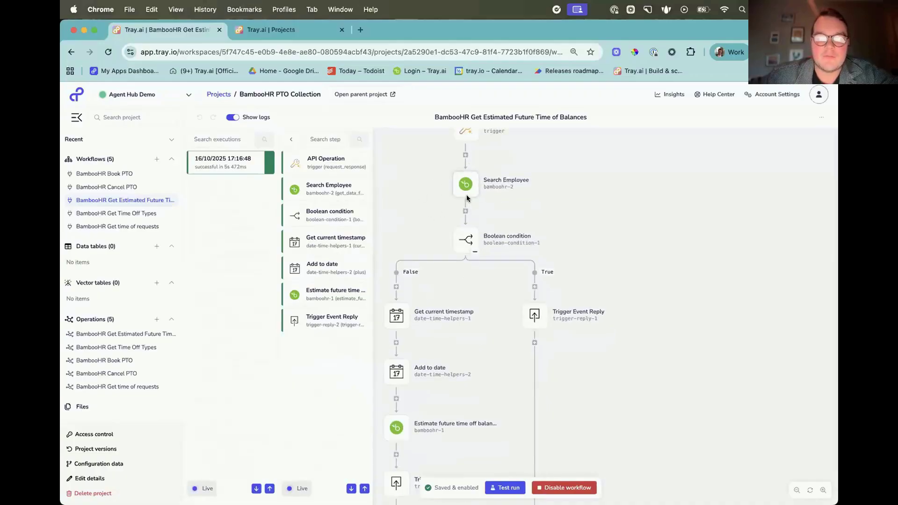
{"action": "scroll", "coordinate": [428, 185], "scroll_direction": "up", "scroll_amount": 1}
{"action": "scroll", "coordinate": [433, 213], "scroll_direction": "up", "scroll_amount": 2}
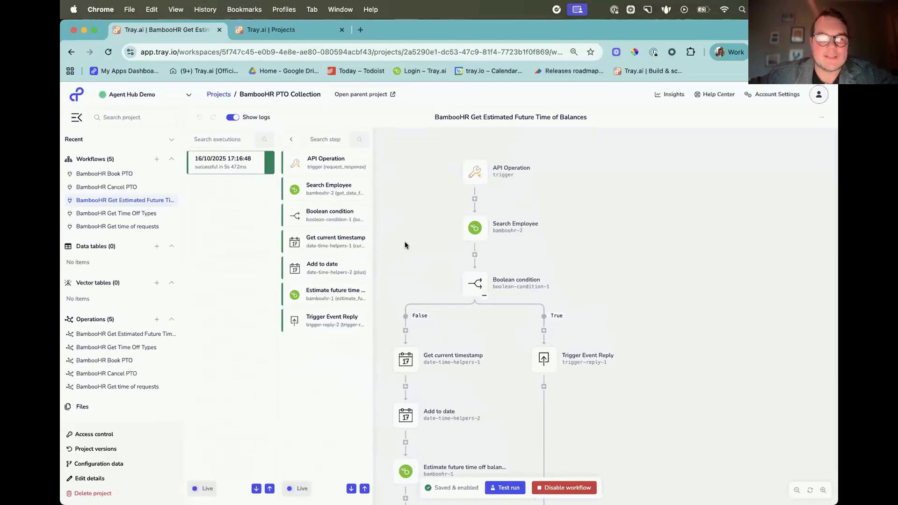
Check the agent's PTO reply in Slack against the workflow execution shown in Tray.ai
{"action": "key", "text": "ctrl+Up"}
{"action": "left_click", "coordinate": [378, 204]}
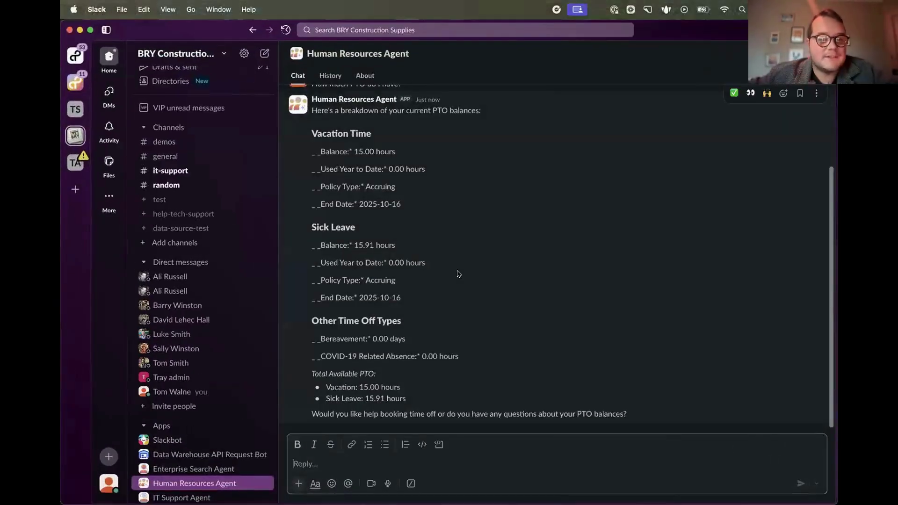
{"action": "key", "text": "ctrl+Up"}
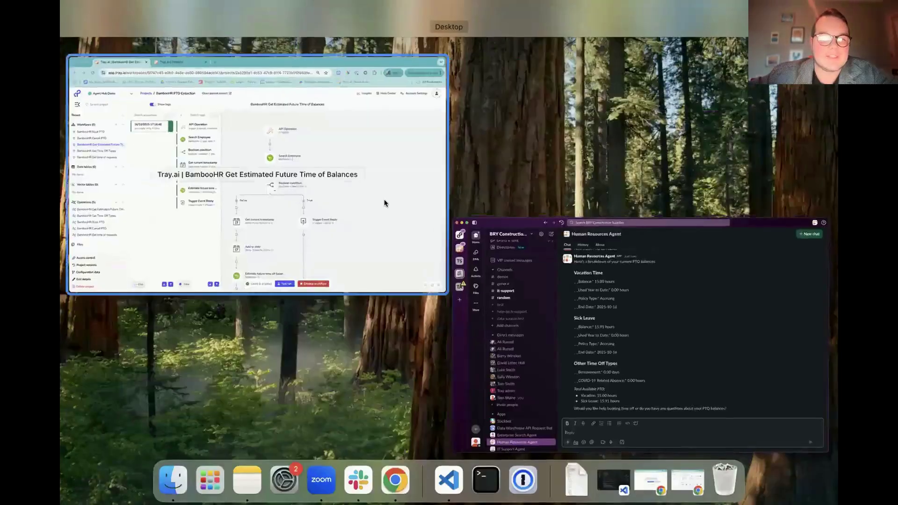
{"action": "left_click", "coordinate": [384, 202]}
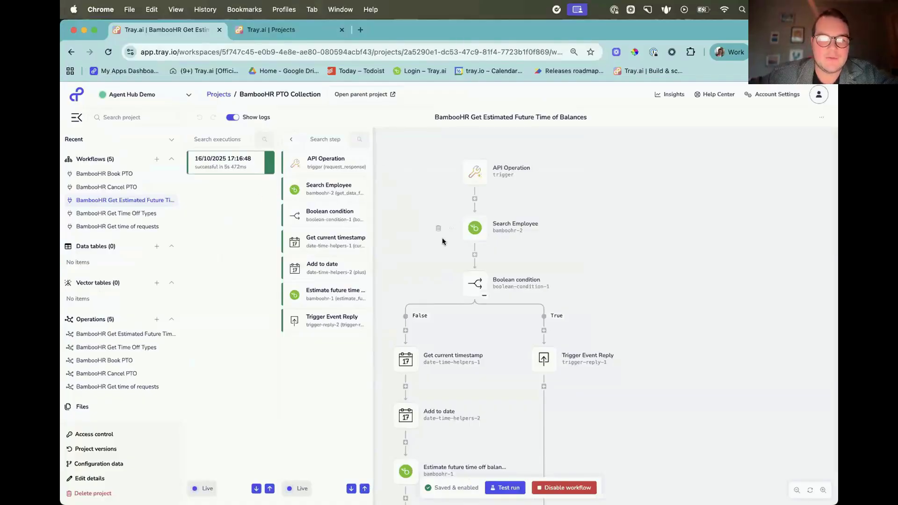
Switch to Slack and send the Human Resources Agent "Book an hour off tomorrow at 3pm as I'm going to the dentist"
{"action": "key", "text": "ctrl+Up"}
{"action": "left_click", "coordinate": [328, 231]}
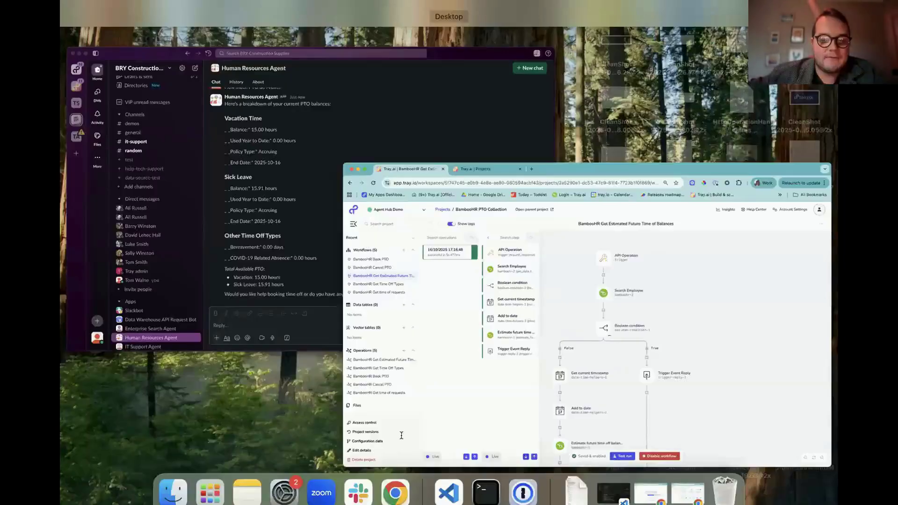
{"action": "type", "text": "Bo"}
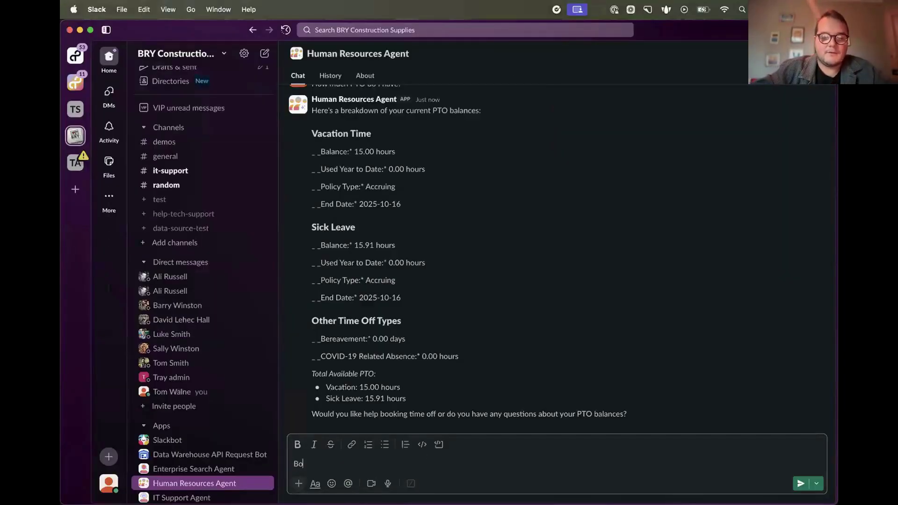
{"action": "type", "text": "ok ti"}
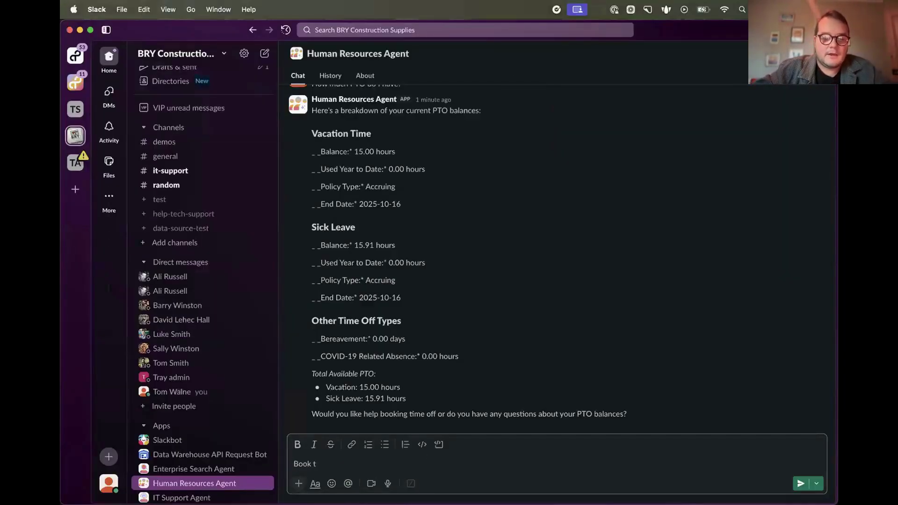
{"action": "key", "text": "BackSpace"}
{"action": "type", "text": "an hour off tom"}
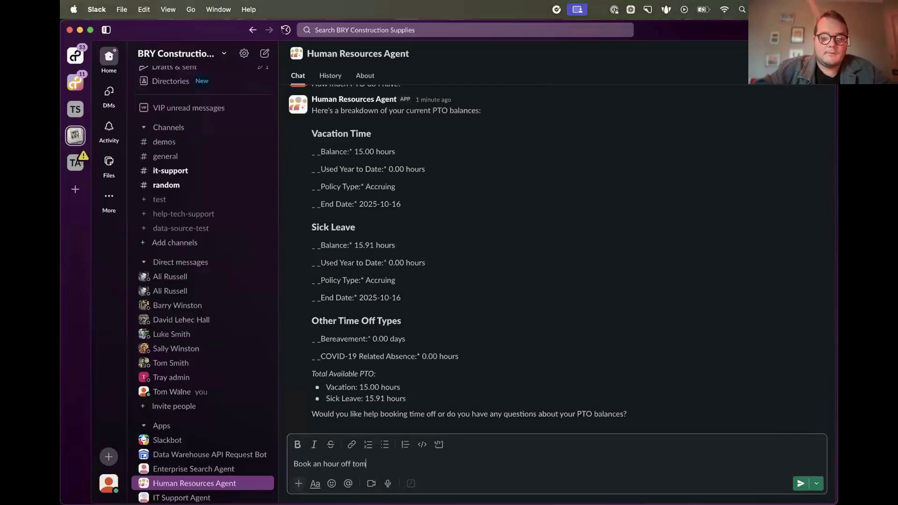
{"action": "type", "text": "orrow at "}
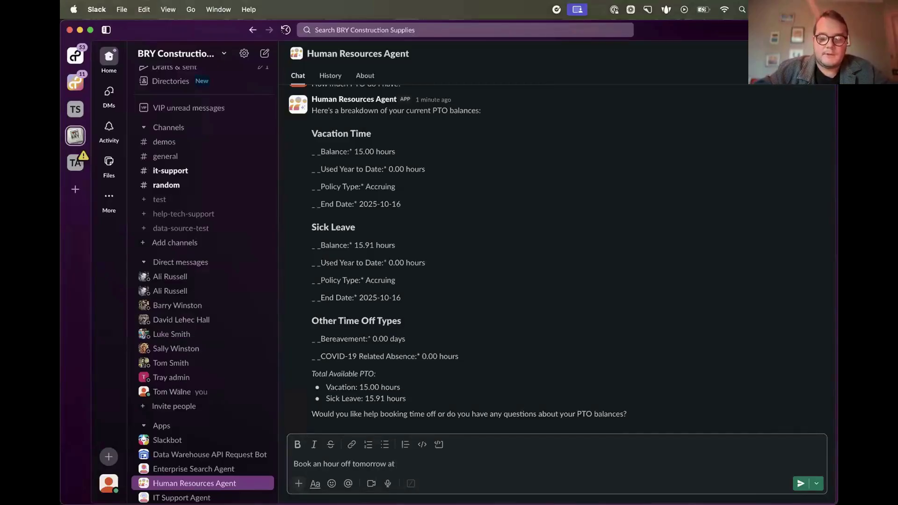
{"action": "type", "text": "3pm as "}
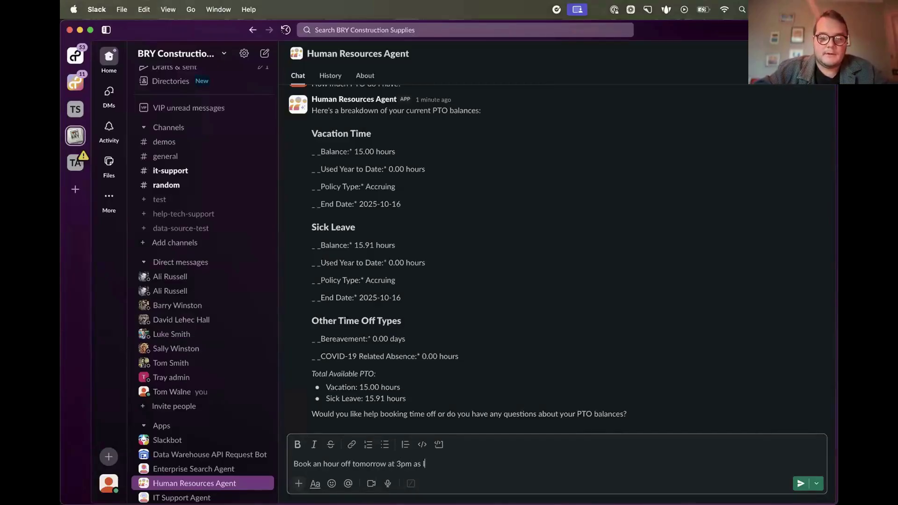
{"action": "type", "text": "I'm going to th"}
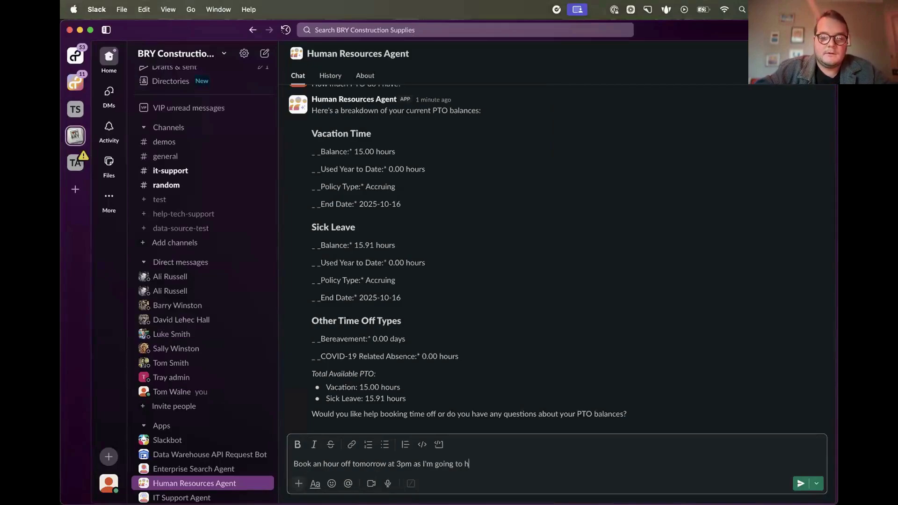
{"action": "type", "text": "e dentist"}
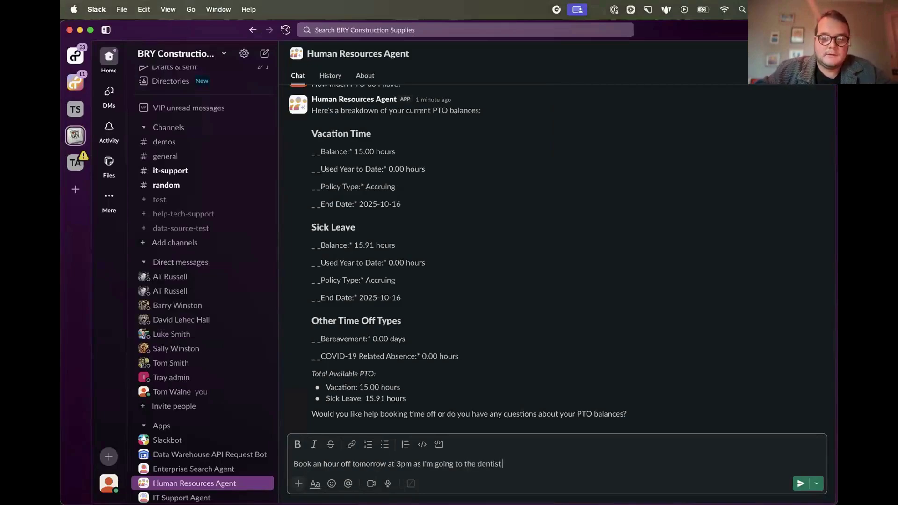
{"action": "key", "text": "Return"}
Switch to Tray.ai, return to the Human Resources Agent project, and show the execution logs of the [Agent] Agent Core workflow
{"action": "key", "text": "ctrl+Up"}
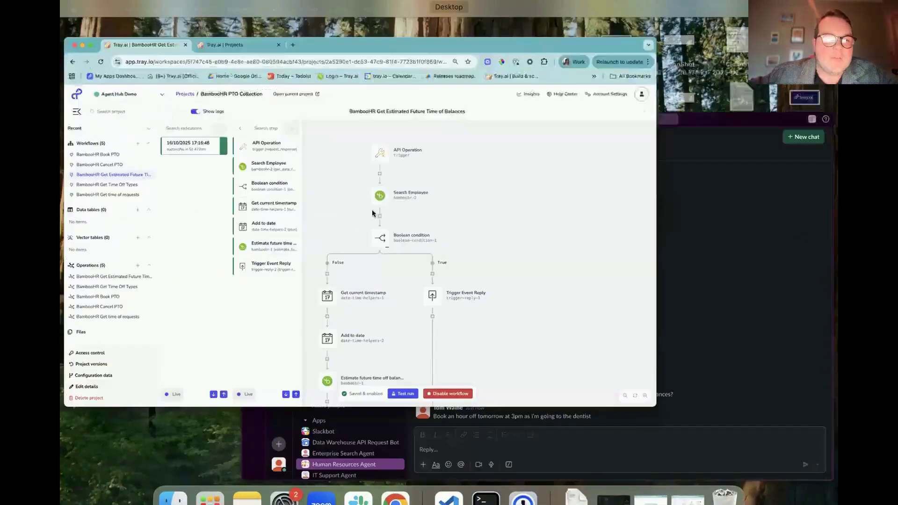
{"action": "left_click", "coordinate": [373, 213]}
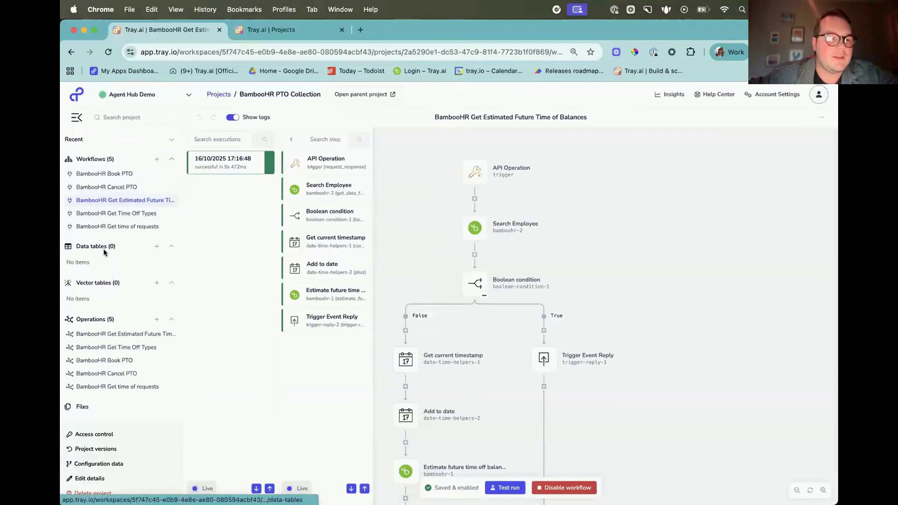
{"action": "left_click", "coordinate": [69, 53]}
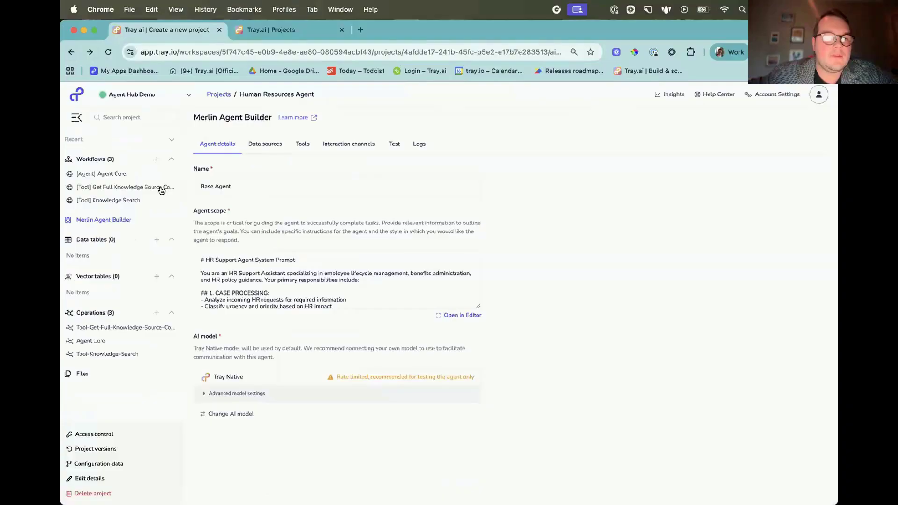
{"action": "left_click", "coordinate": [127, 174]}
{"action": "left_click", "coordinate": [236, 118]}
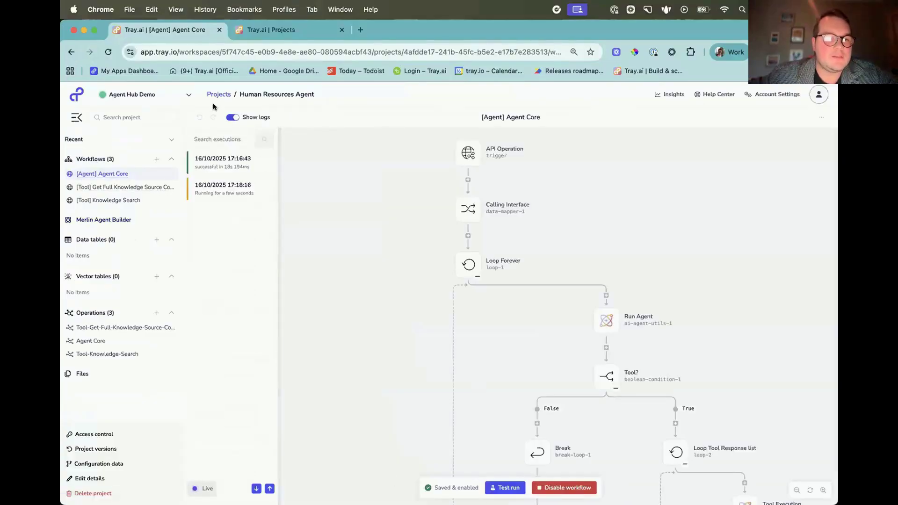
Open the Merlin Agent Builder's request logs and view the 10/16/2025 5:16:43 PM request
{"action": "left_click", "coordinate": [104, 220]}
{"action": "left_click", "coordinate": [424, 144]}
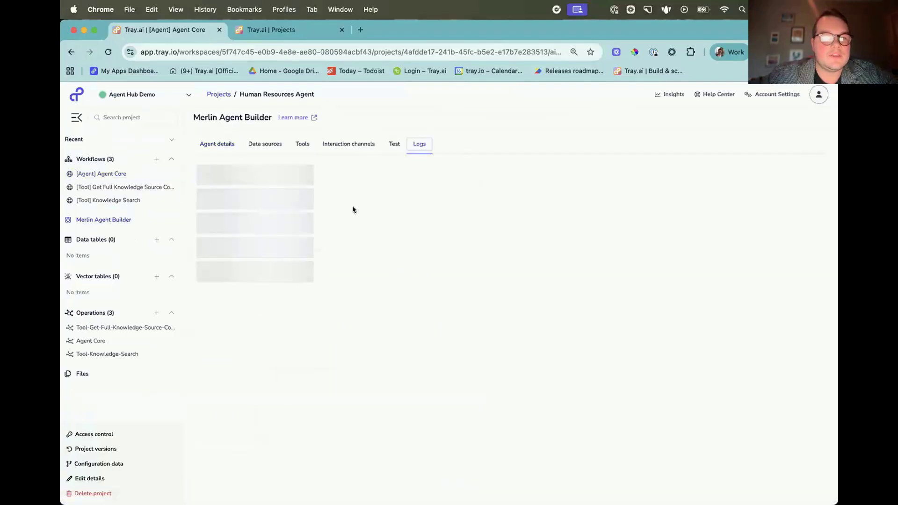
{"action": "left_click", "coordinate": [248, 206]}
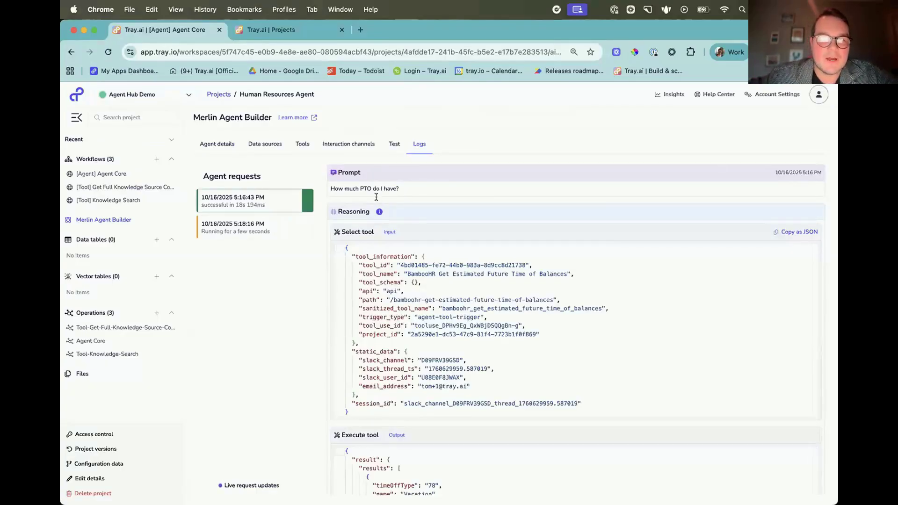
Open the 10/16/2025 5:18:16 PM request and examine the tool selections and execution outputs in each of its reasoning stages
{"action": "left_click", "coordinate": [286, 220]}
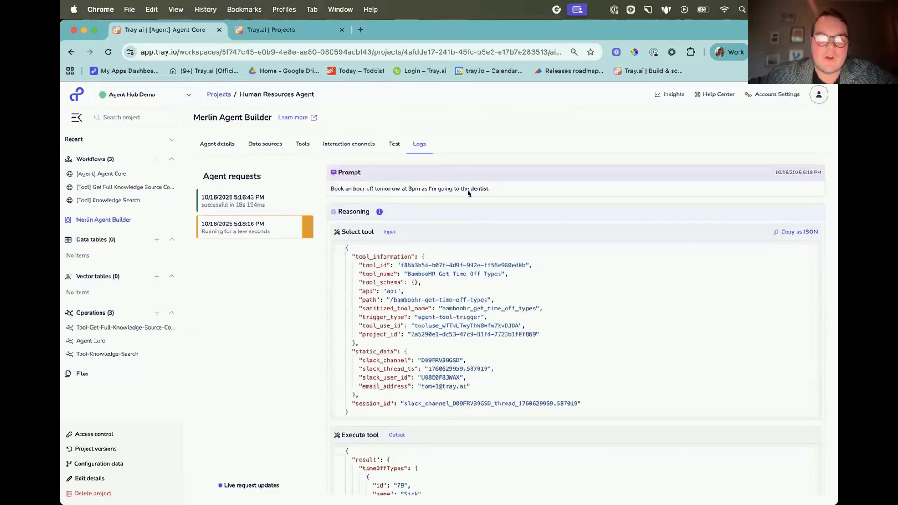
{"action": "scroll", "coordinate": [492, 347], "scroll_direction": "down", "scroll_amount": 1}
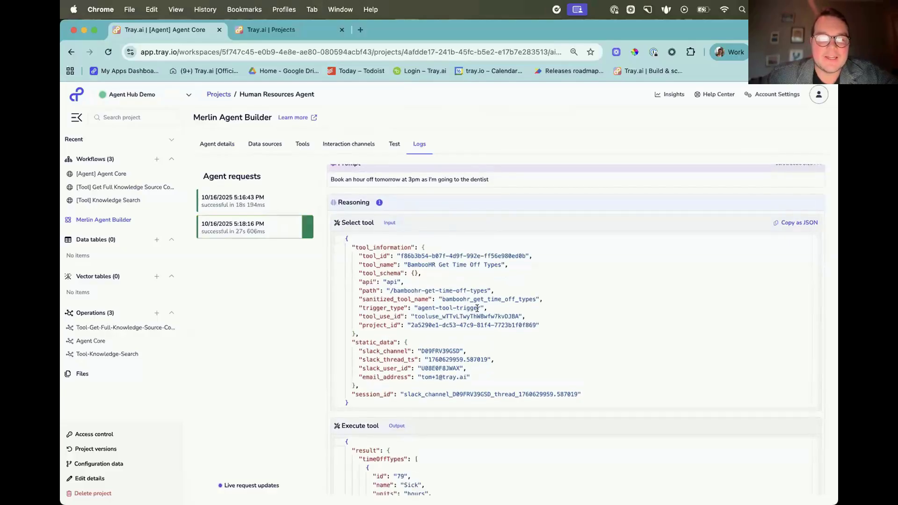
{"action": "scroll", "coordinate": [533, 312], "scroll_direction": "down", "scroll_amount": 10}
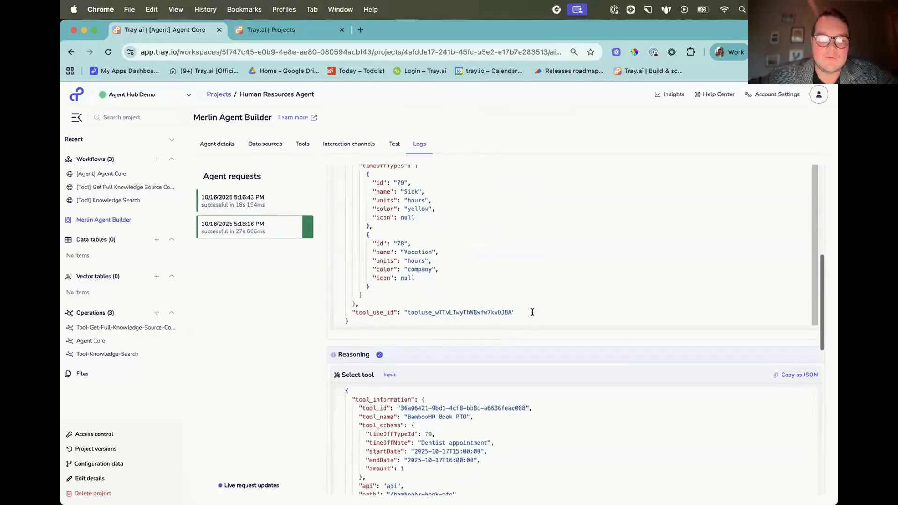
{"action": "scroll", "coordinate": [496, 294], "scroll_direction": "up", "scroll_amount": 2}
{"action": "scroll", "coordinate": [508, 310], "scroll_direction": "down", "scroll_amount": 4}
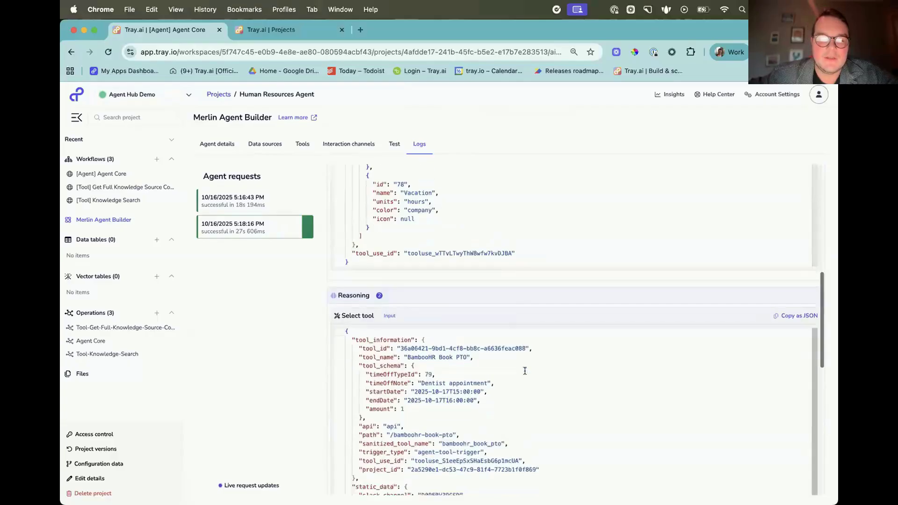
{"action": "scroll", "coordinate": [521, 357], "scroll_direction": "up", "scroll_amount": 4}
{"action": "scroll", "coordinate": [520, 356], "scroll_direction": "down", "scroll_amount": 4}
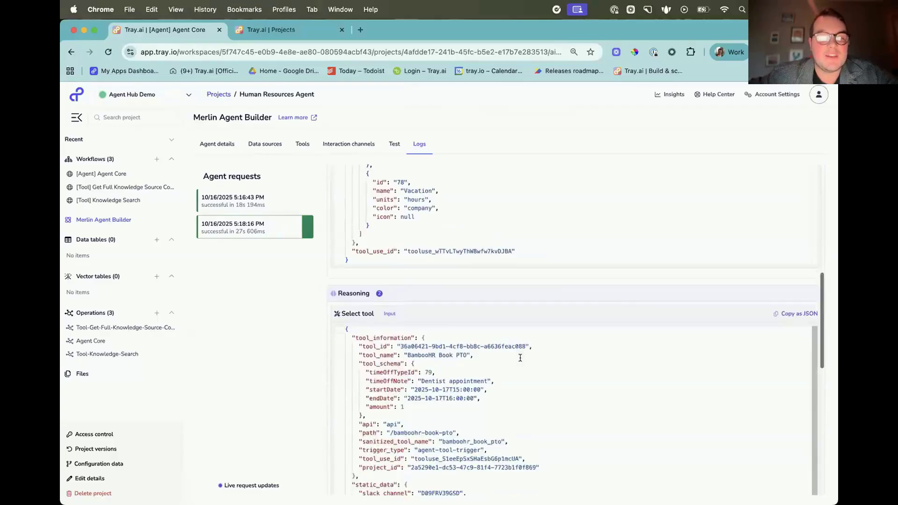
{"action": "scroll", "coordinate": [520, 358], "scroll_direction": "down", "scroll_amount": 6}
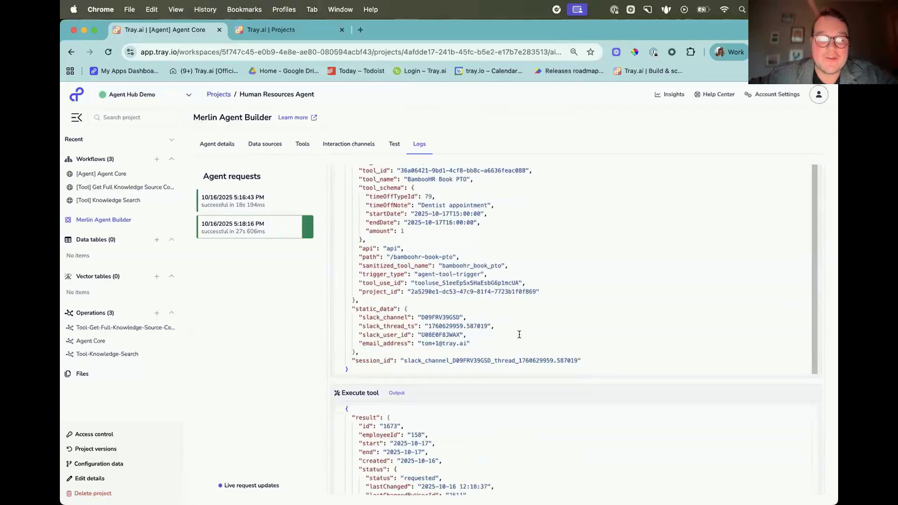
{"action": "scroll", "coordinate": [520, 334], "scroll_direction": "down", "scroll_amount": 8}
{"action": "scroll", "coordinate": [519, 335], "scroll_direction": "up", "scroll_amount": 4}
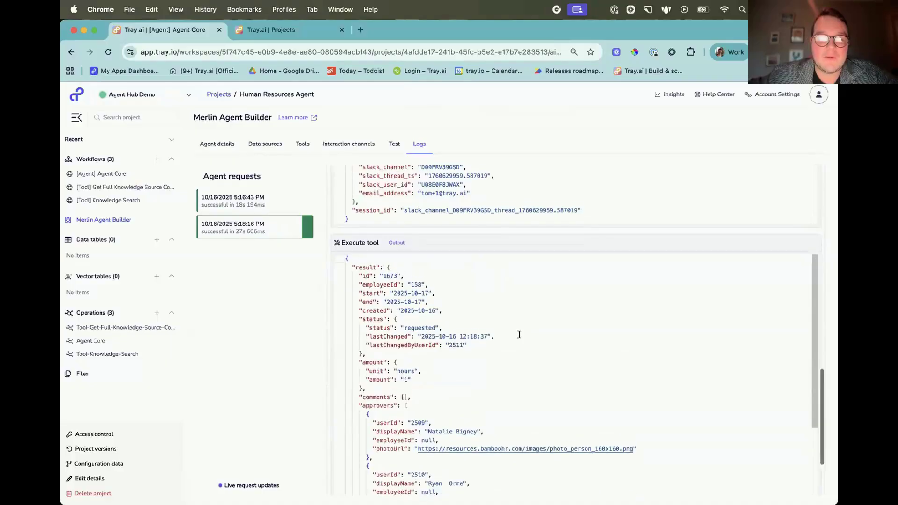
Switch to Slack and read the Human Resources Agent's full reply to the dentist time-off request
{"action": "key", "text": "ctrl+Up"}
{"action": "left_click", "coordinate": [471, 297]}
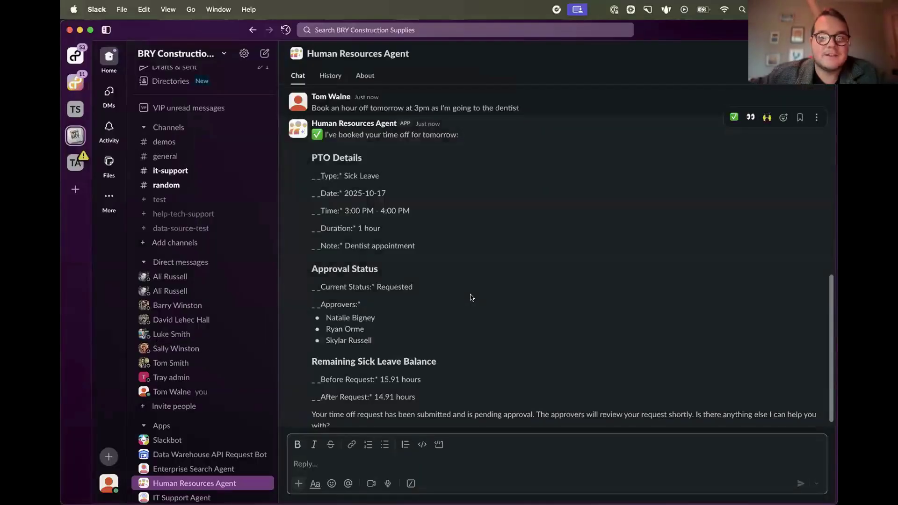
{"action": "scroll", "coordinate": [471, 298], "scroll_direction": "down", "scroll_amount": 1}
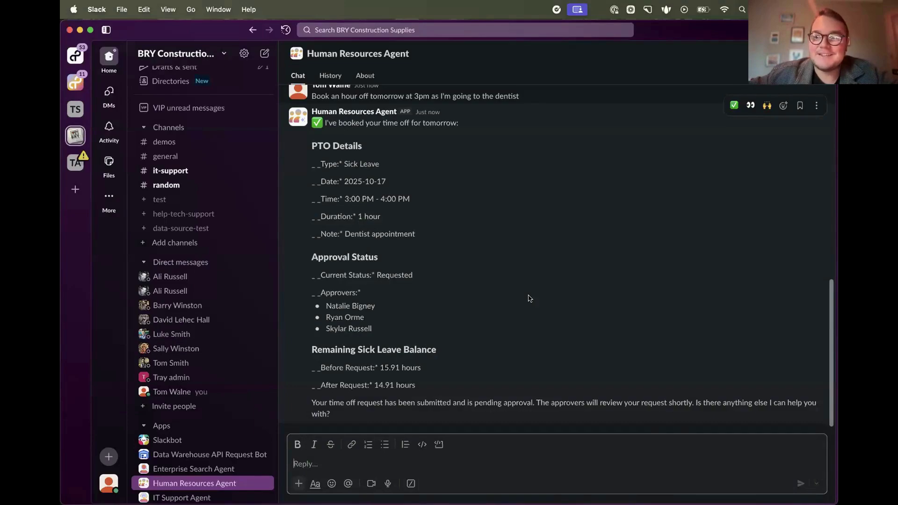
Return to Tray.ai and review the dentist request's log back up to its original prompt
{"action": "key", "text": "ctrl+Up"}
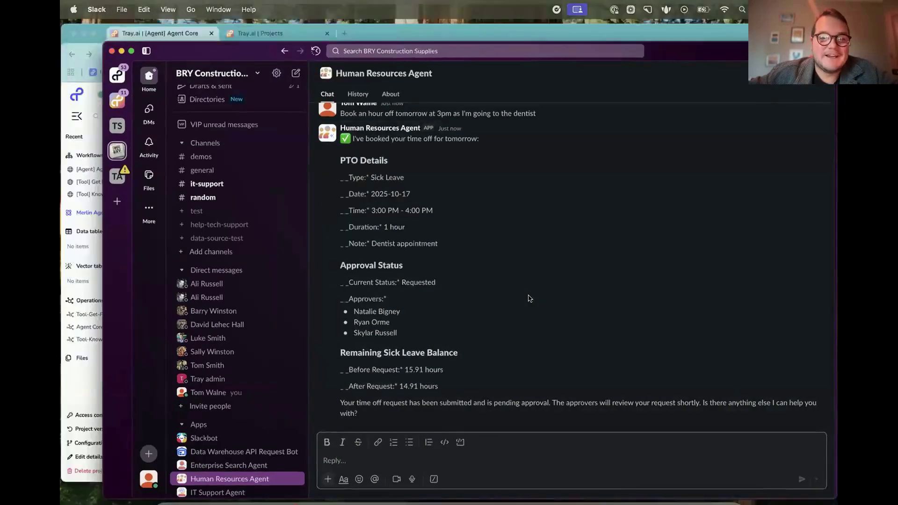
{"action": "key", "text": "ctrl+Up"}
{"action": "key", "text": "ctrl+Up"}
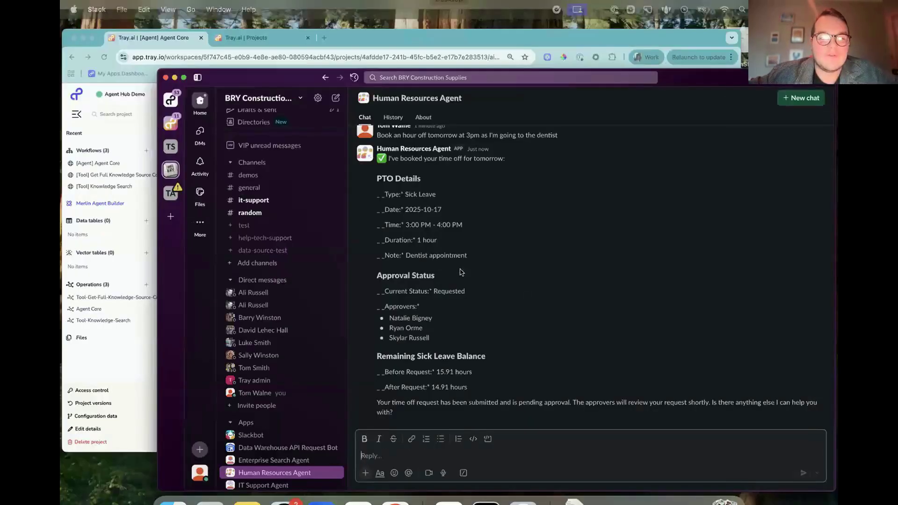
{"action": "left_click", "coordinate": [412, 224]}
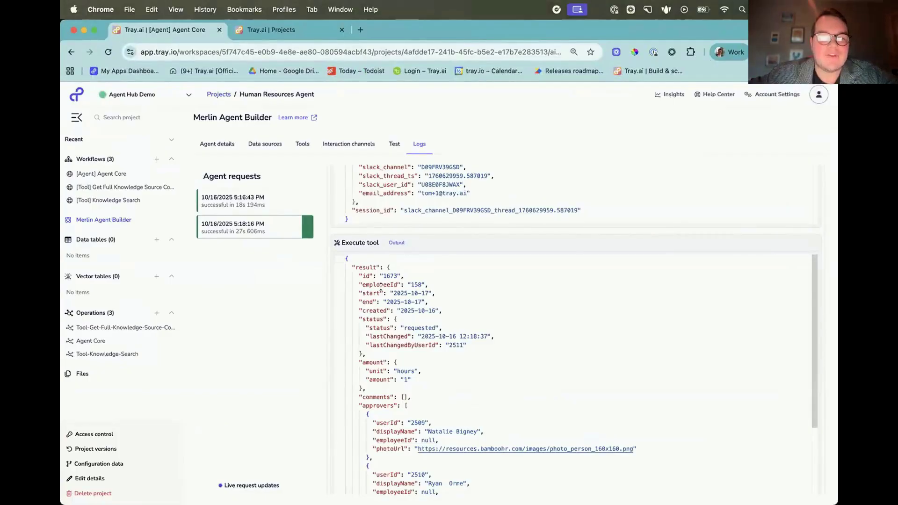
{"action": "scroll", "coordinate": [349, 300], "scroll_direction": "up", "scroll_amount": 5}
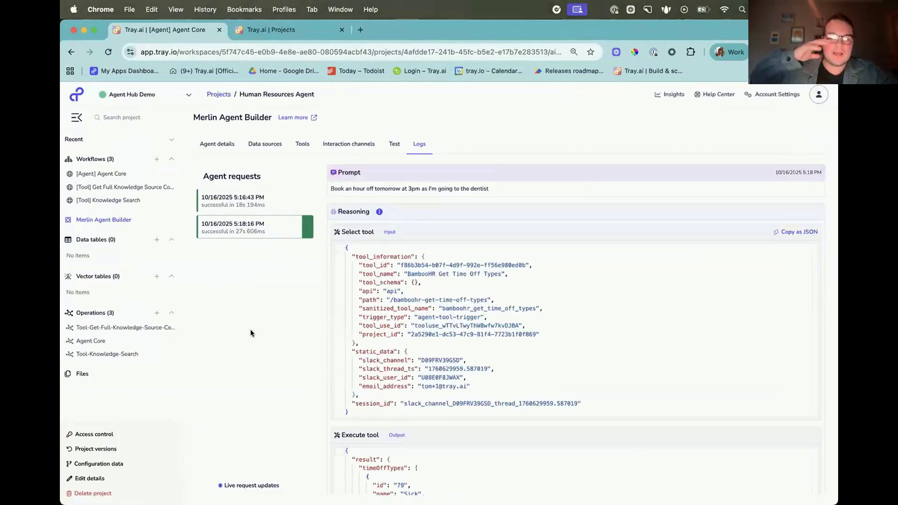